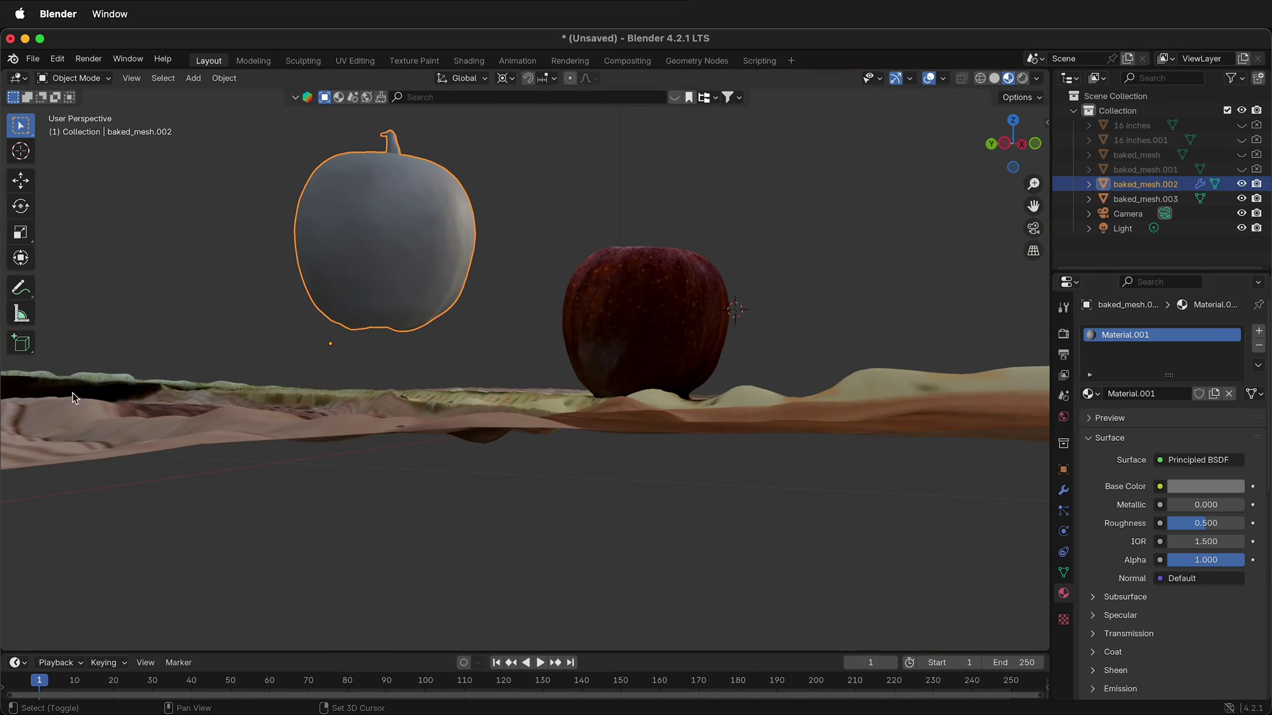
Select the scanned apple-and-table mesh and enter Edit Mode on it
middle_drag(75, 398, 789, 447)
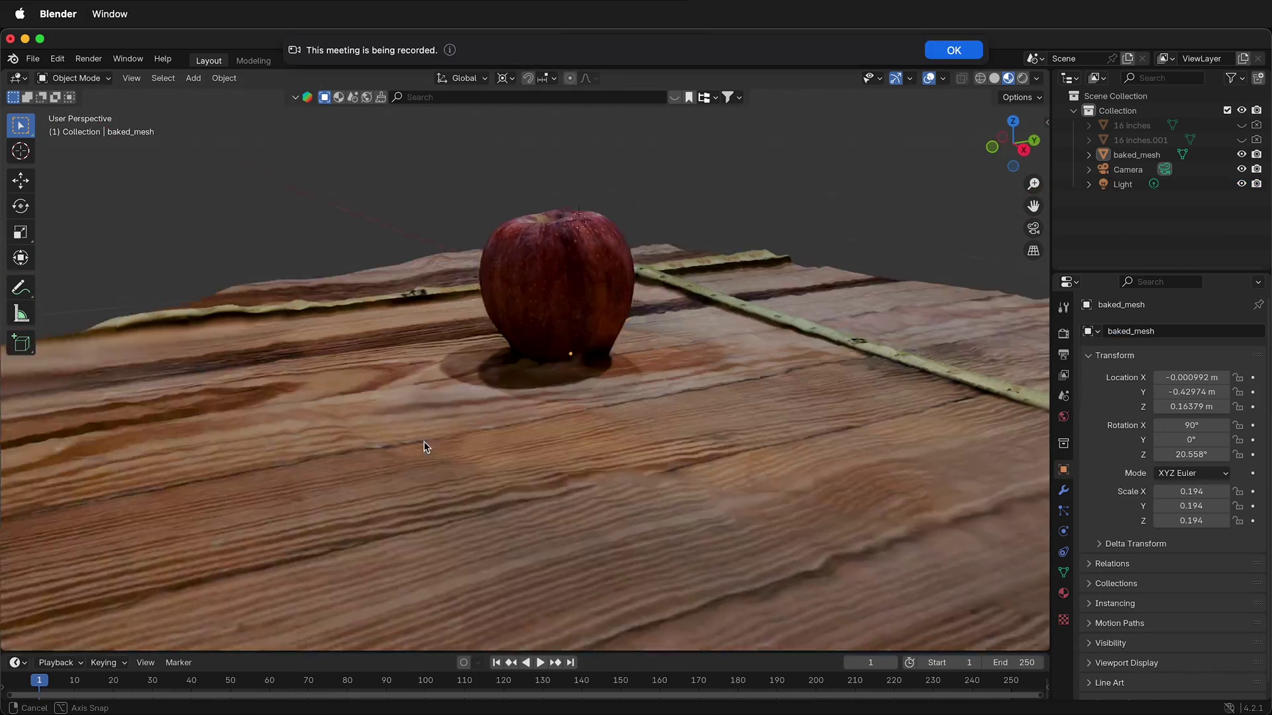
middle_drag(426, 446, 477, 475)
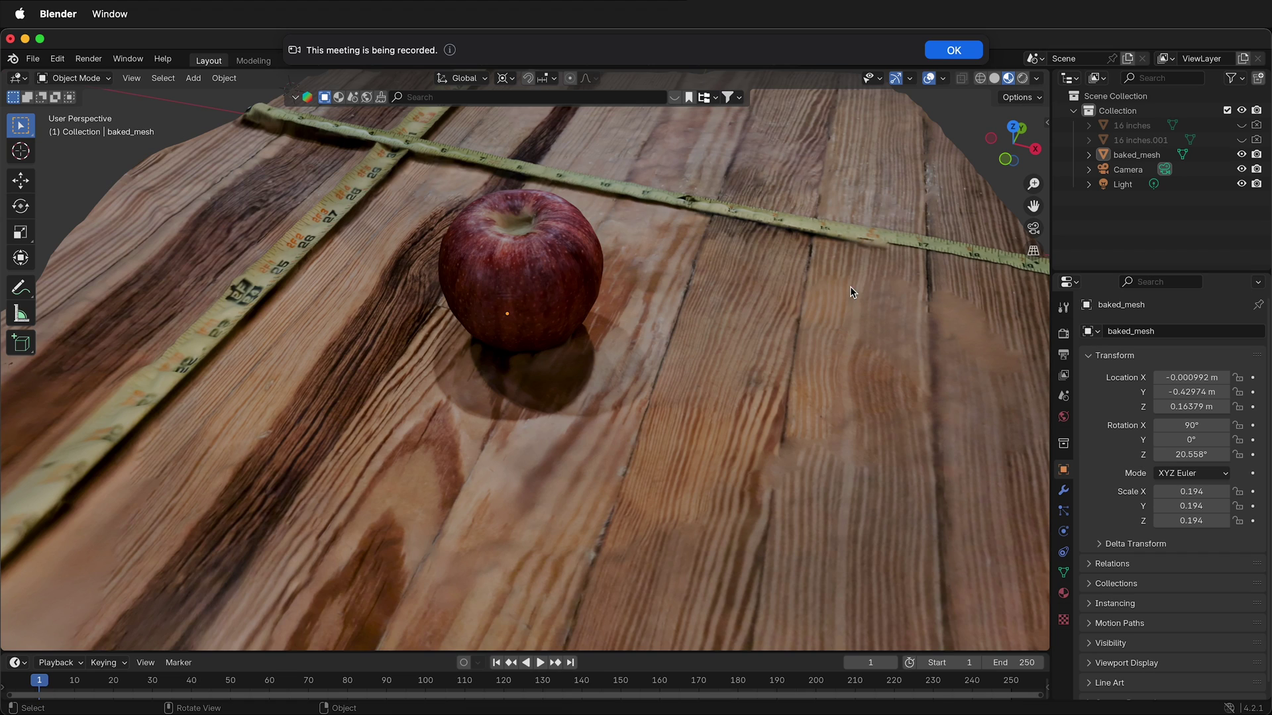
click(551, 487)
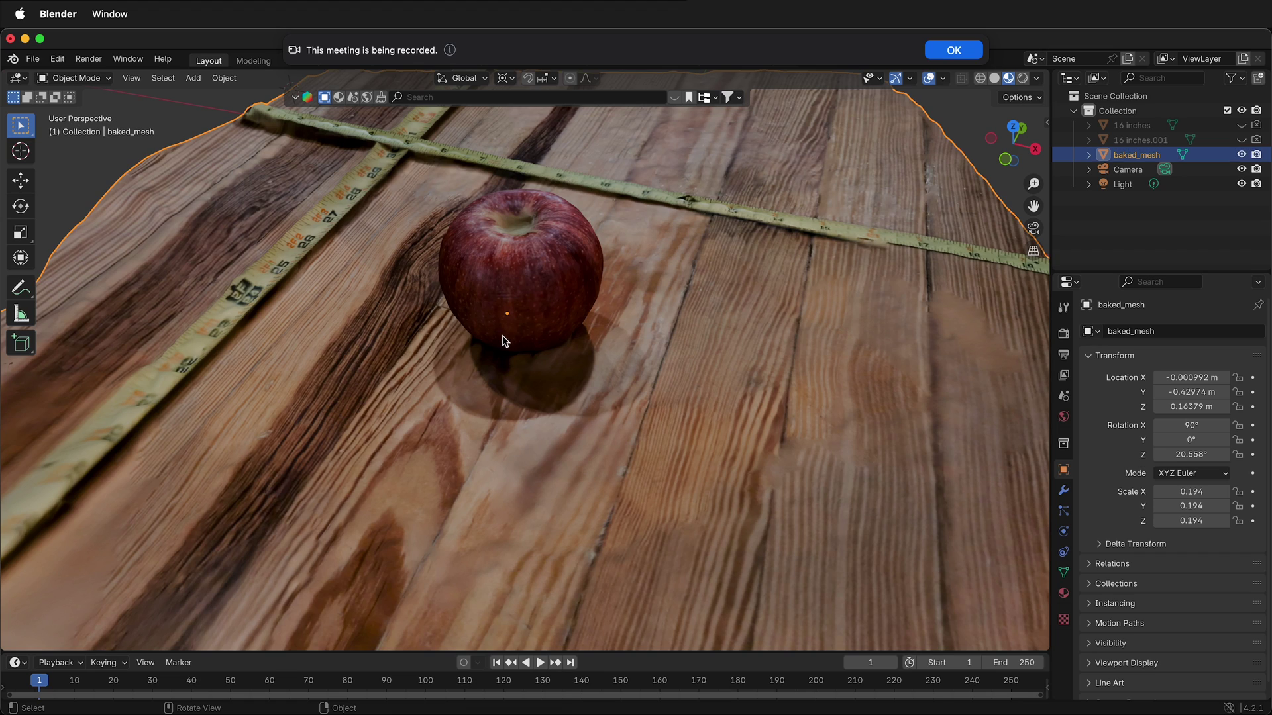
key(Tab)
scroll(566, 330, up, 8)
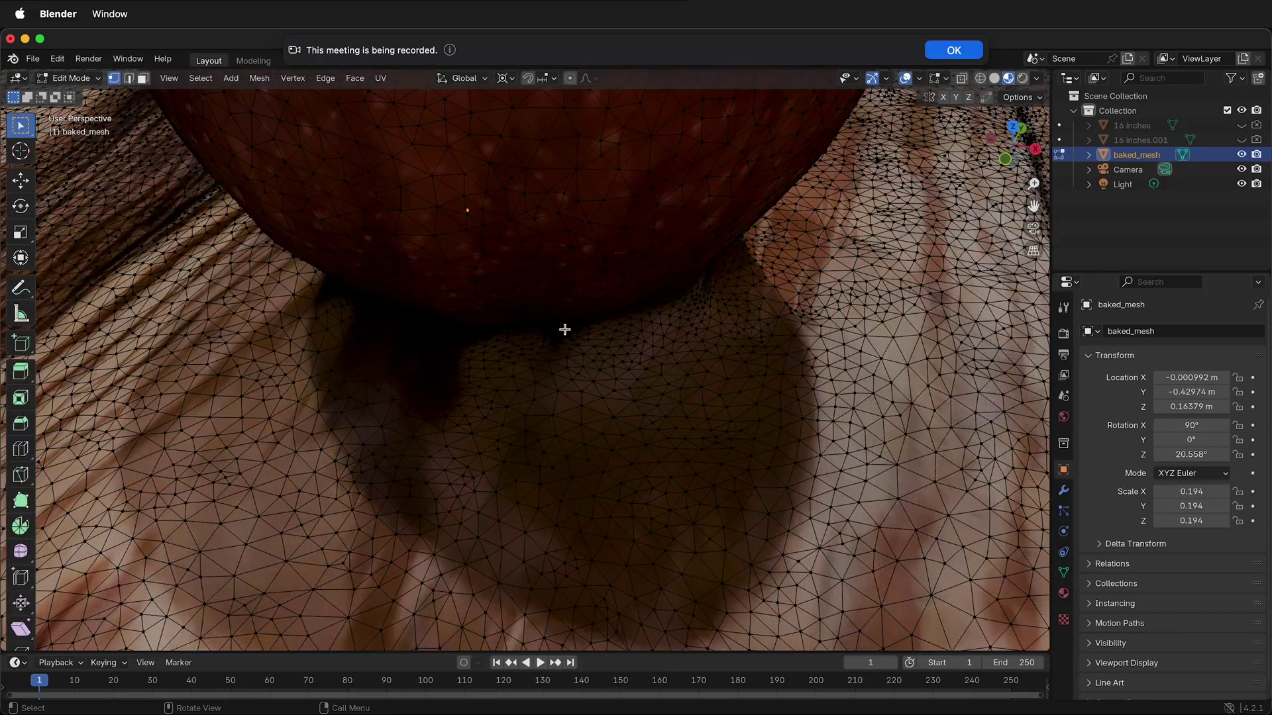
middle_drag(565, 330, 406, 272)
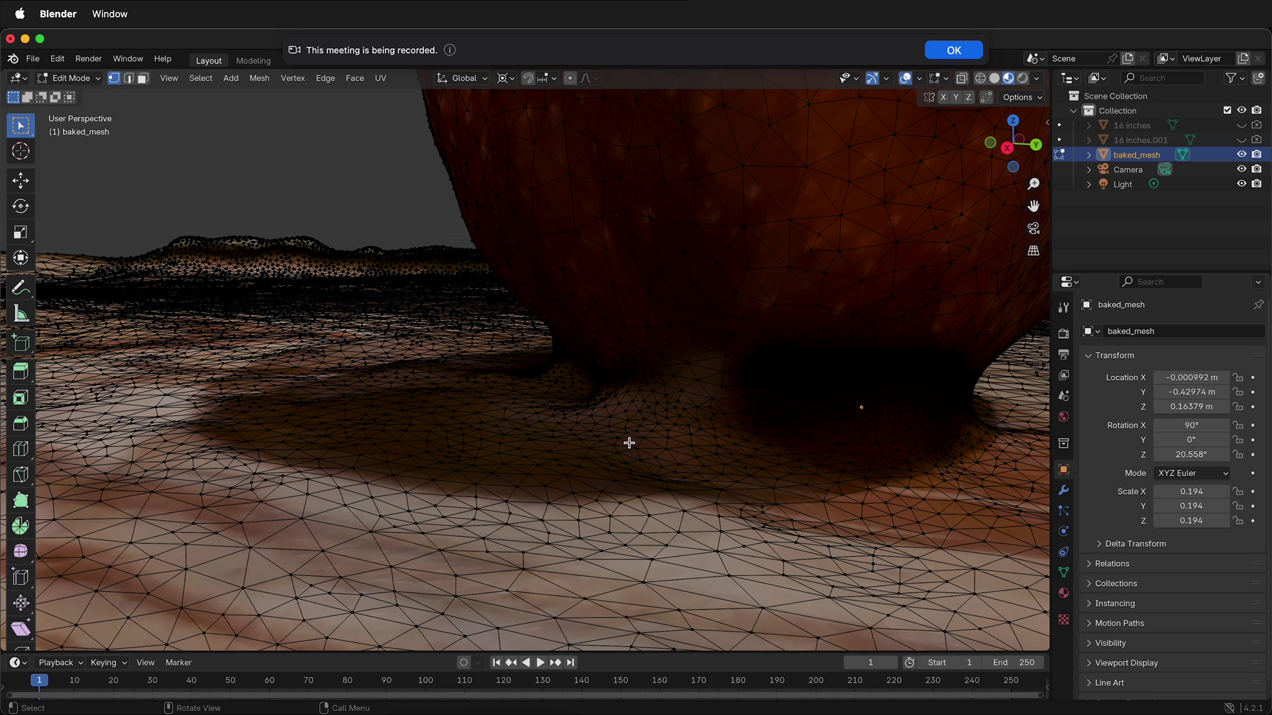
With Circle Select and face selection mode, delete a closed ring of tabletop faces surrounding the apple and its shadow
drag(135, 312, 473, 596)
click(21, 126)
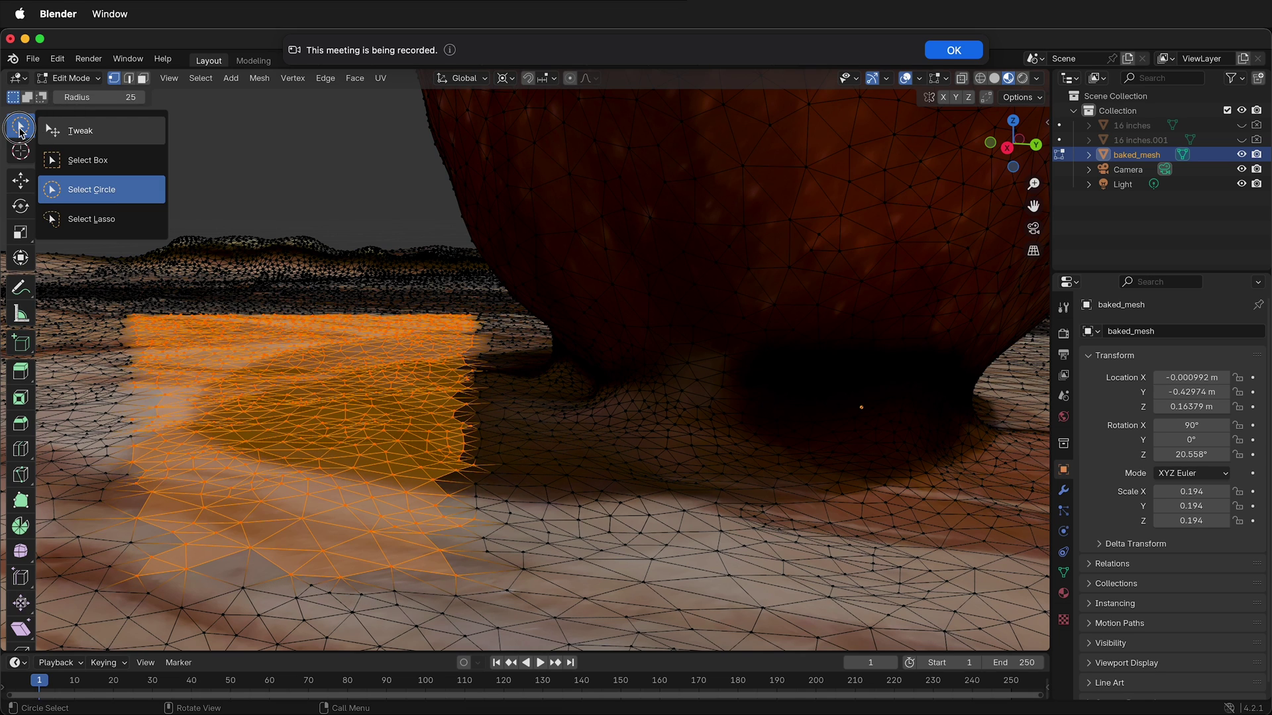
drag(91, 198, 91, 198)
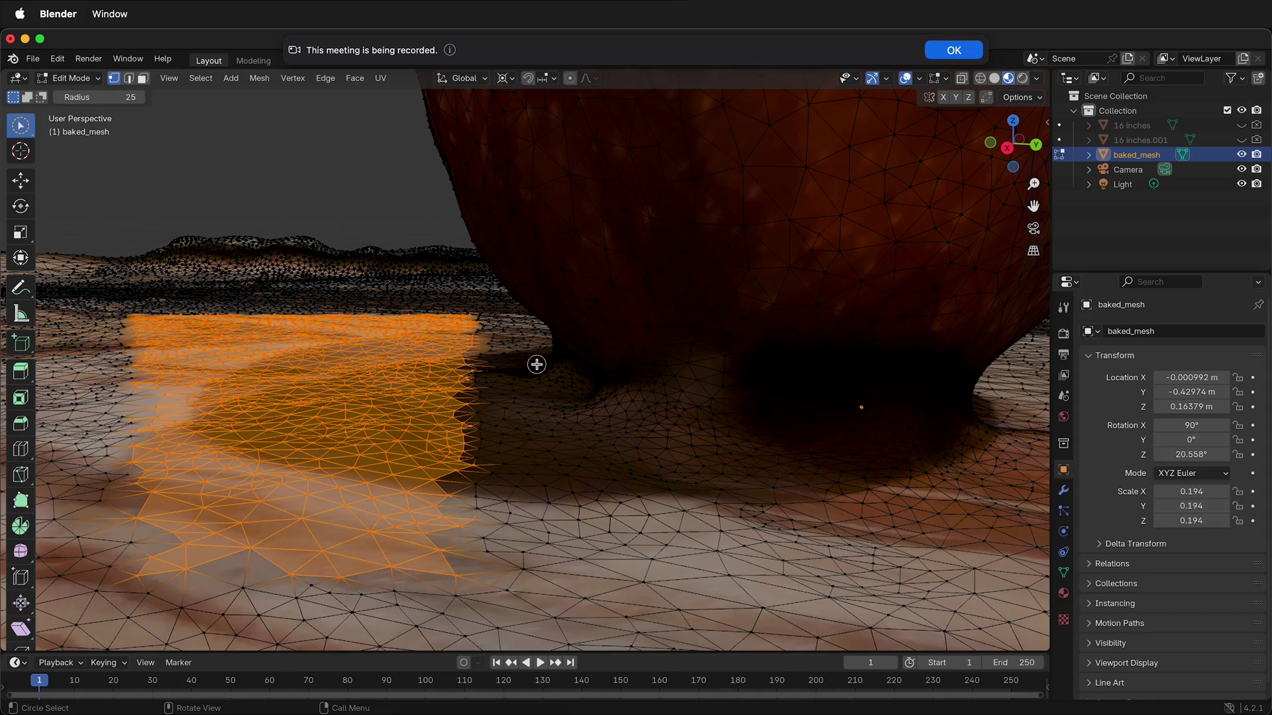
scroll(527, 447, down, 7)
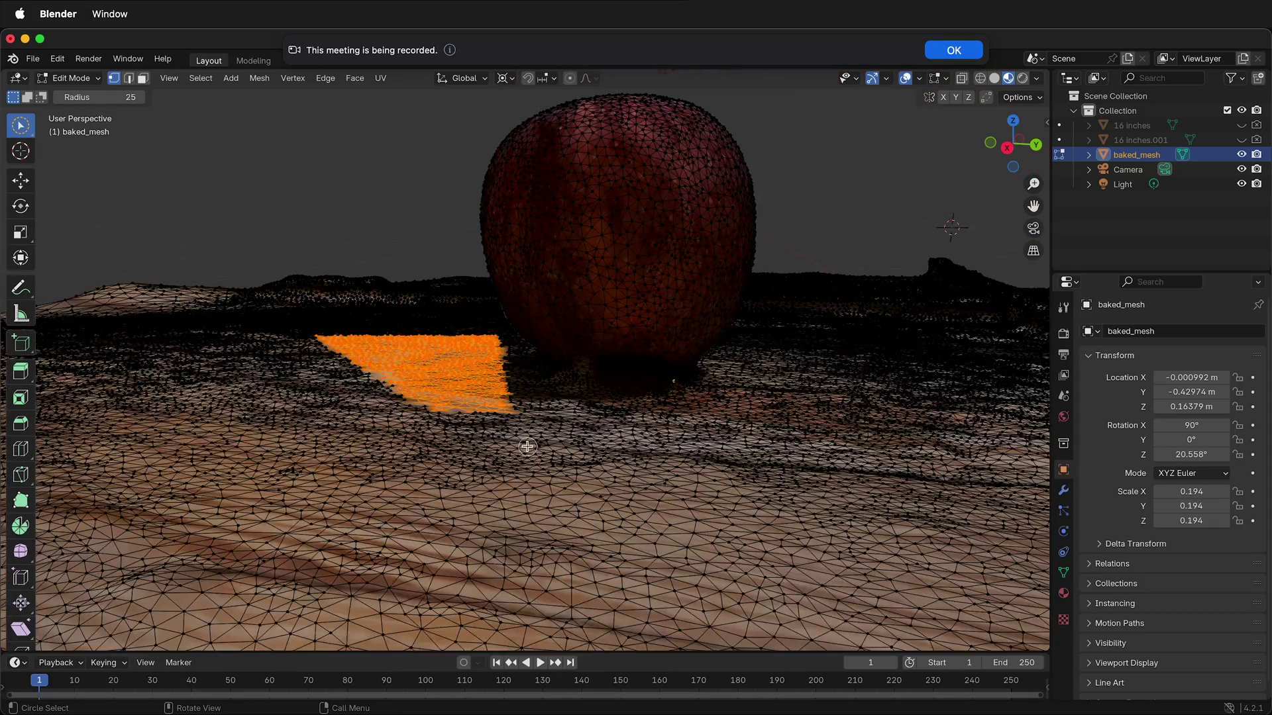
middle_drag(519, 437, 622, 549)
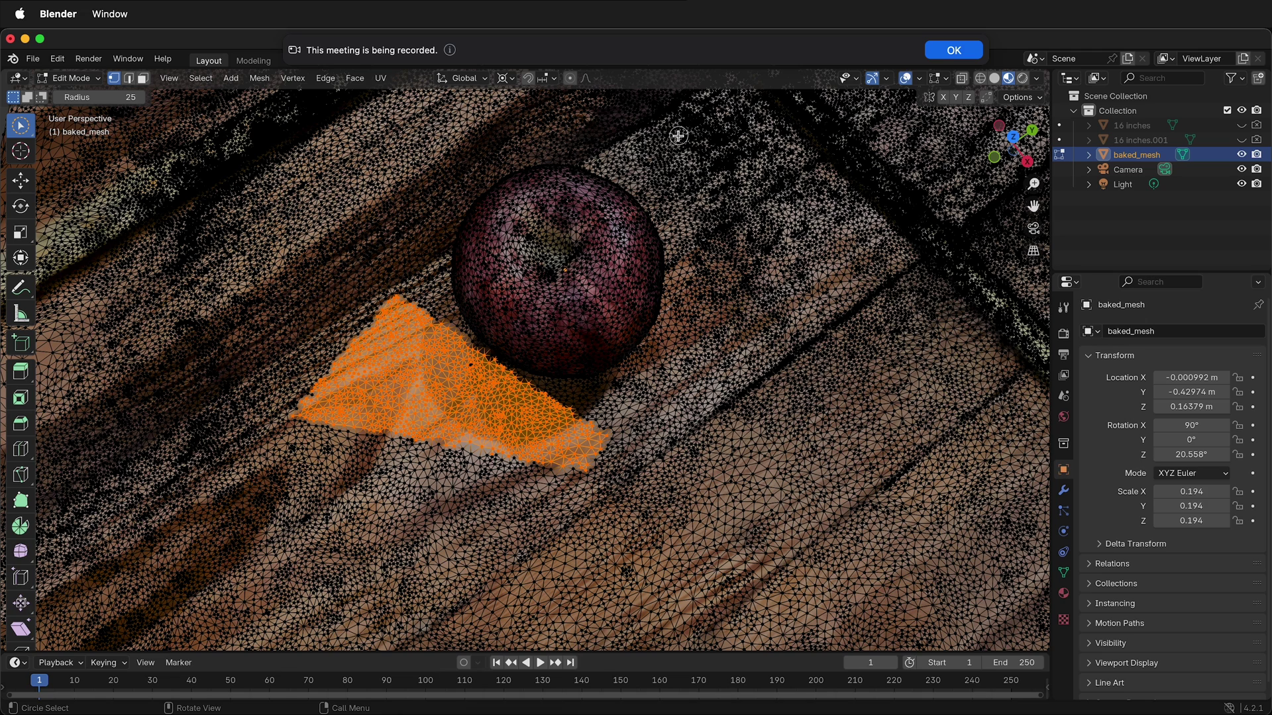
mouse_move(679, 135)
mouse_down()
mouse_move(384, 149)
mouse_move(425, 521)
mouse_move(737, 376)
mouse_move(692, 156)
mouse_move(737, 311)
mouse_move(535, 565)
mouse_move(387, 424)
mouse_move(355, 332)
mouse_move(397, 470)
mouse_move(448, 527)
mouse_up()
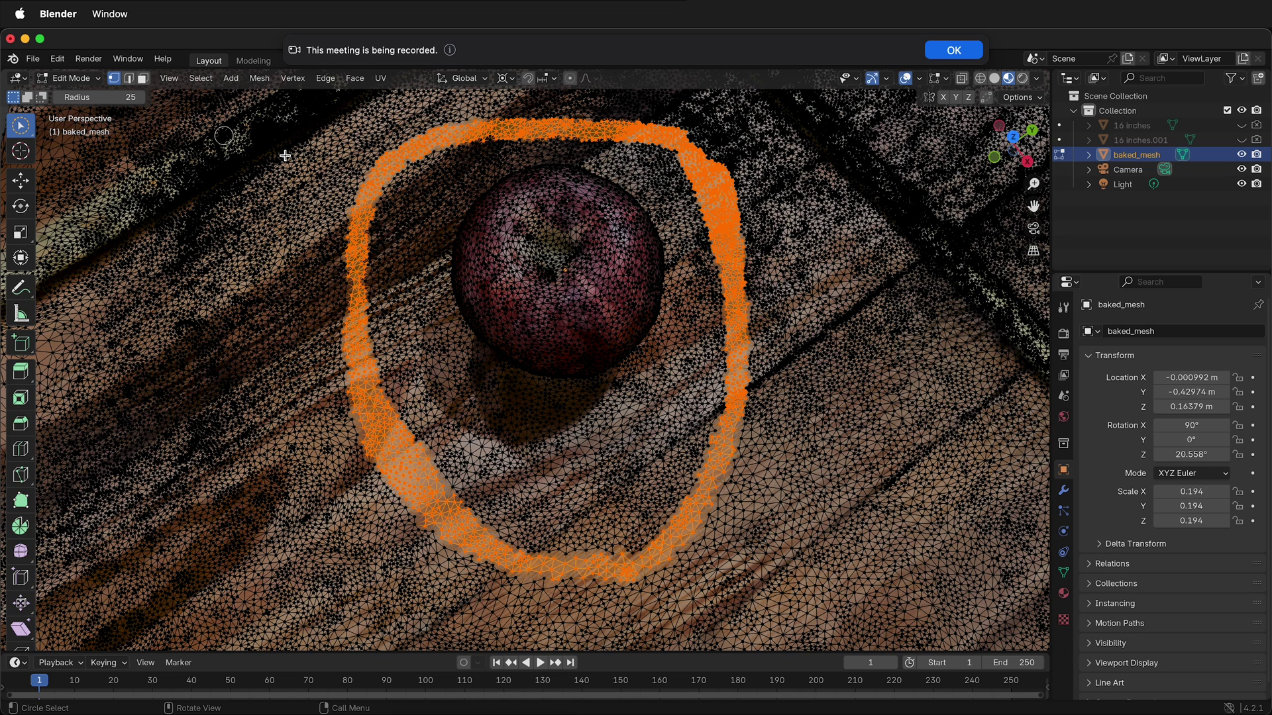
click(143, 78)
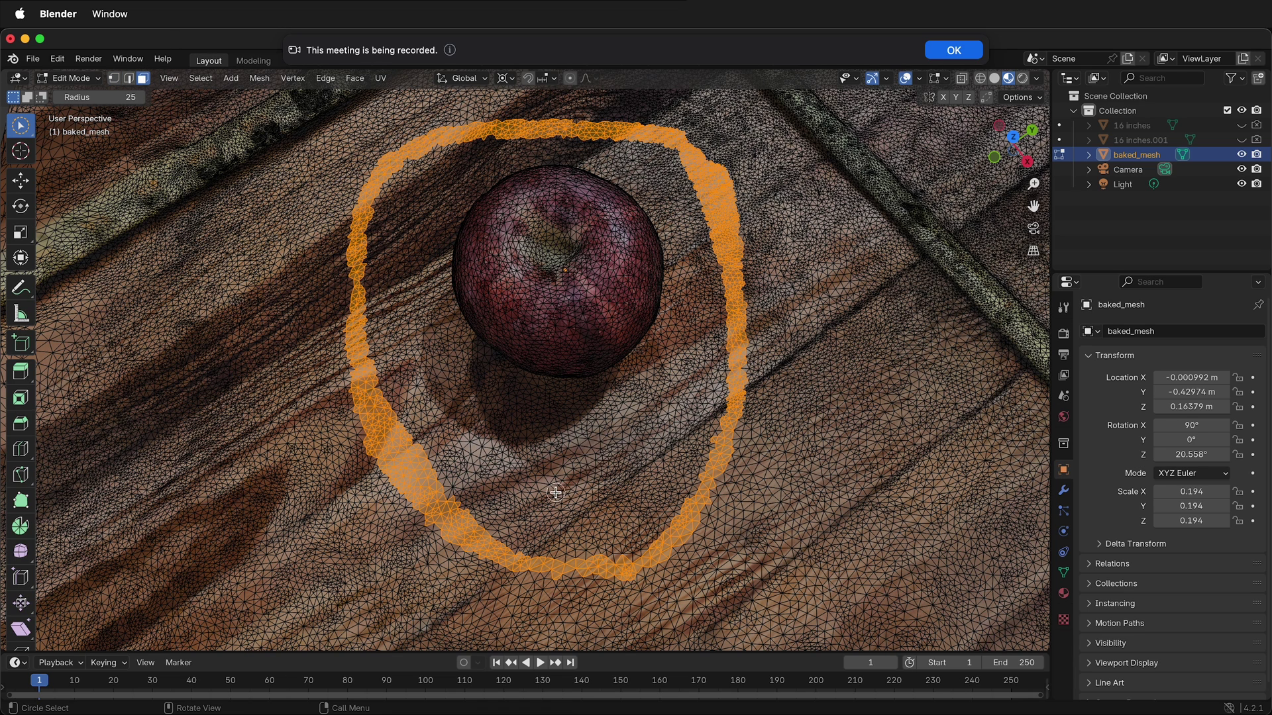
key(x)
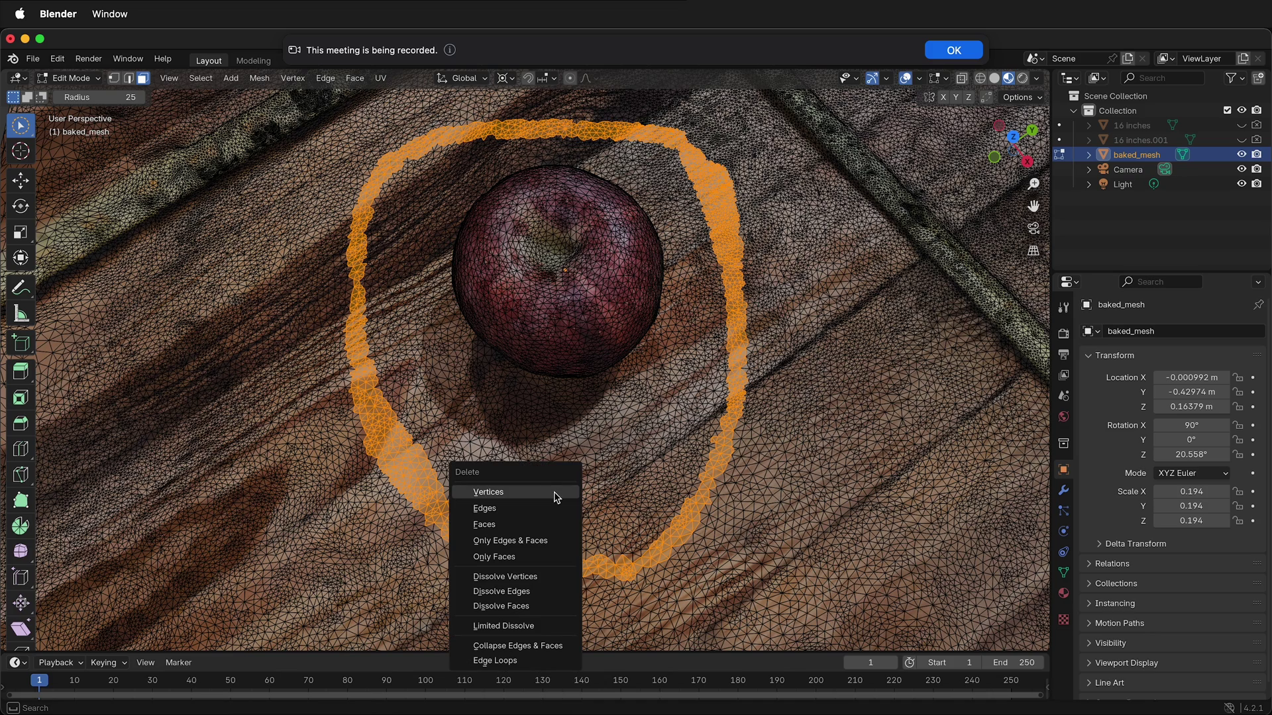
click(499, 522)
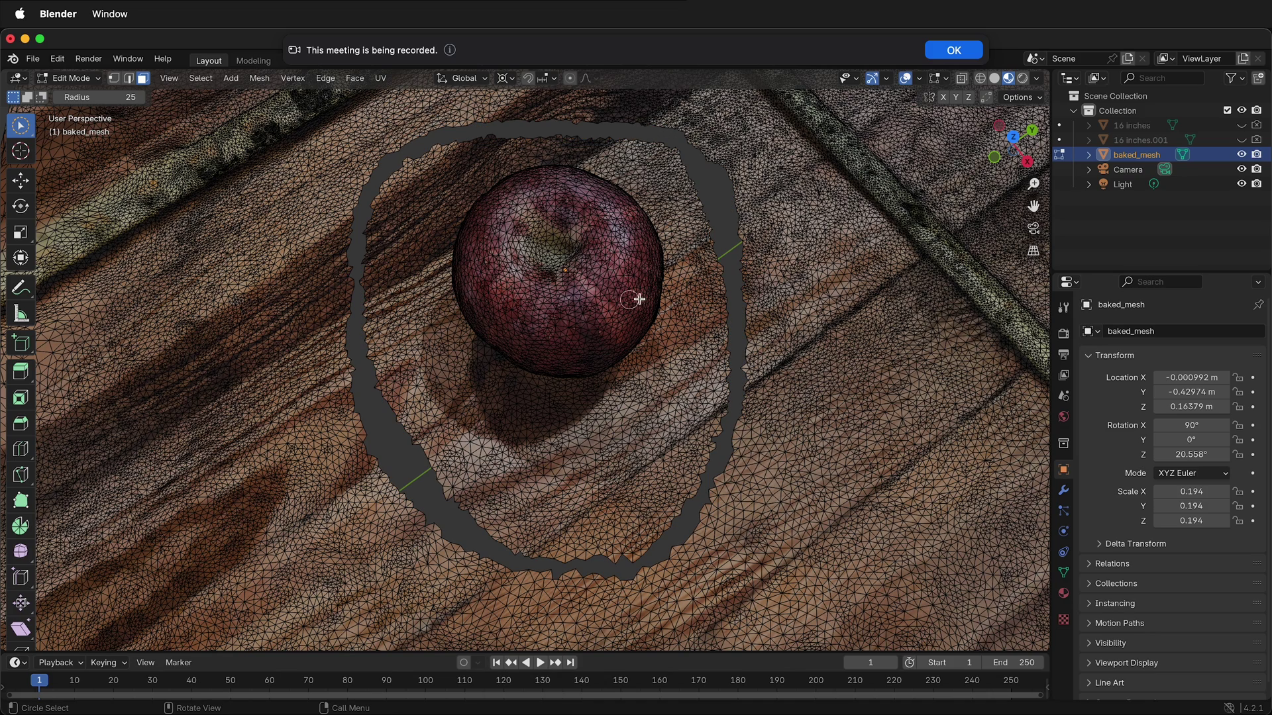
Select all geometry linked to the apple inside the ring and separate that selection into its own object
scroll(627, 323, down, 3)
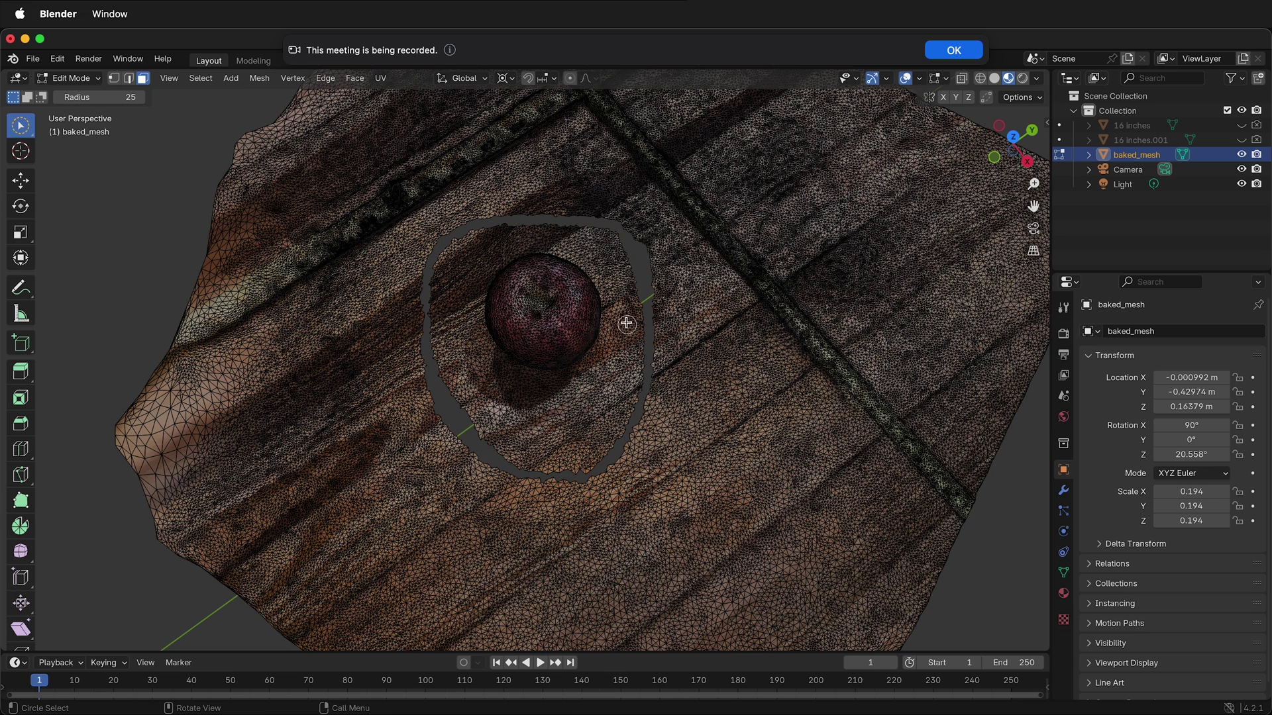
click(556, 325)
scroll(533, 331, up, 1)
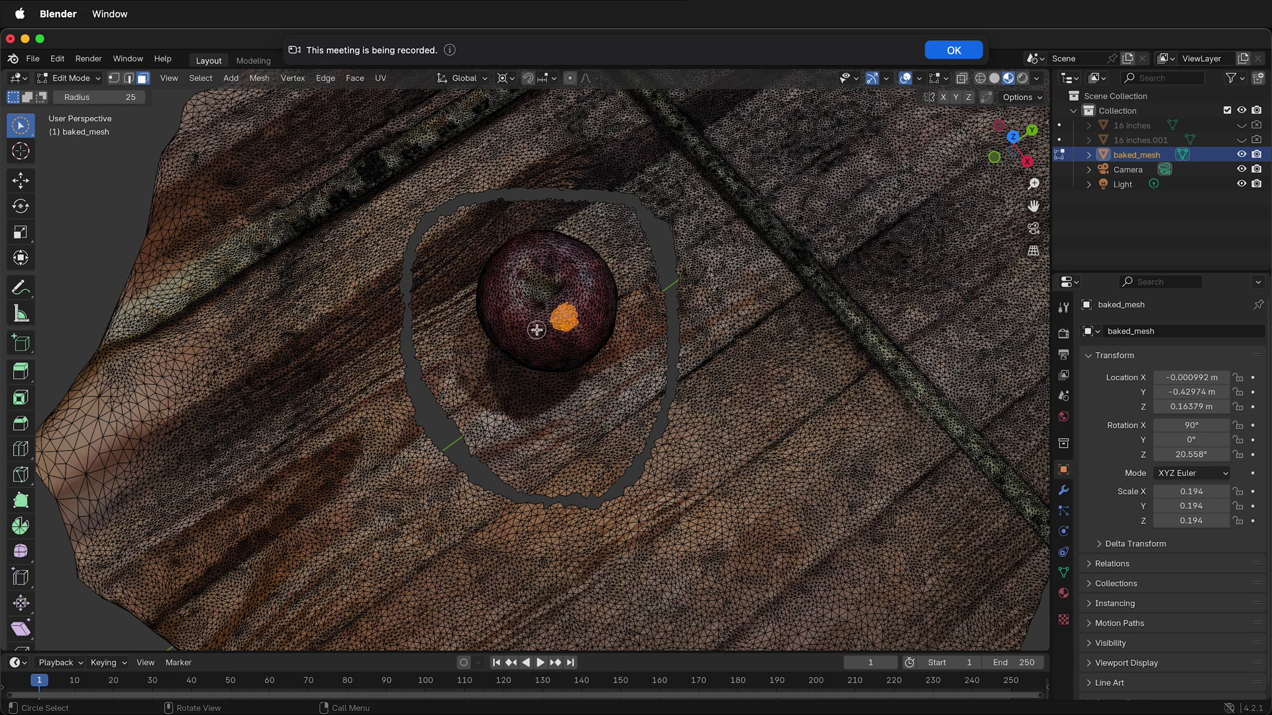
key(l)
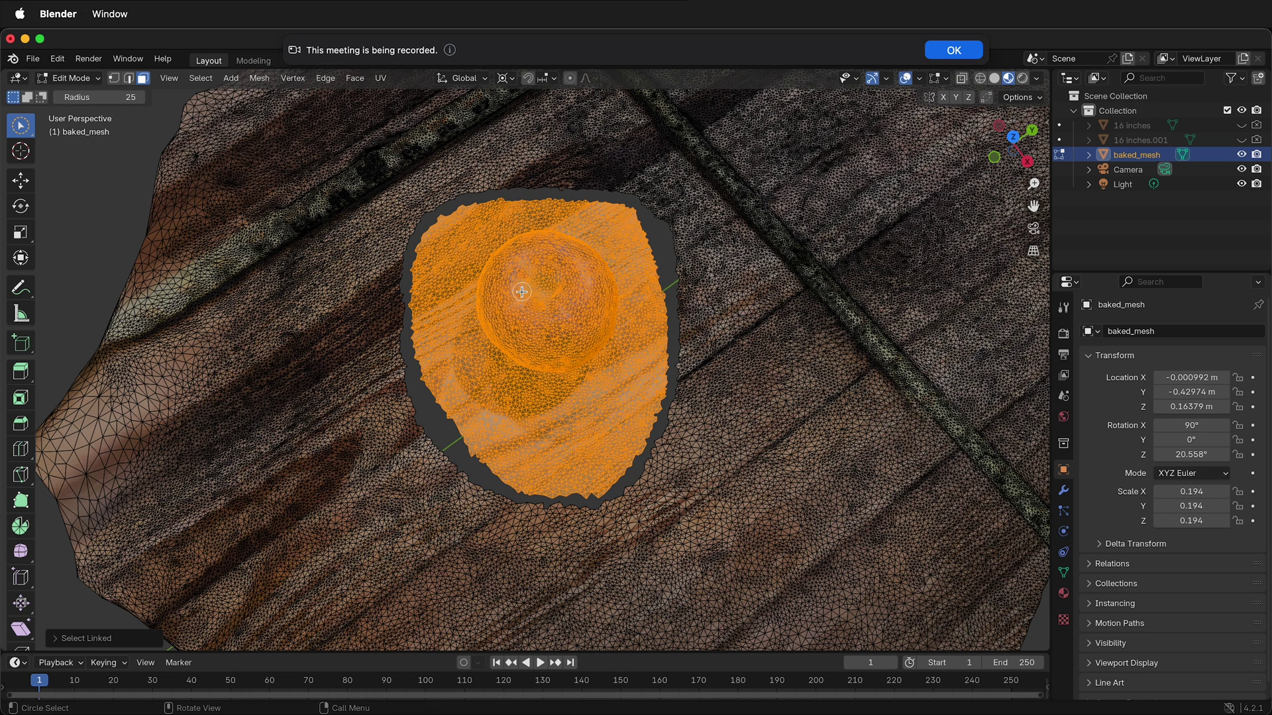
key(super+f)
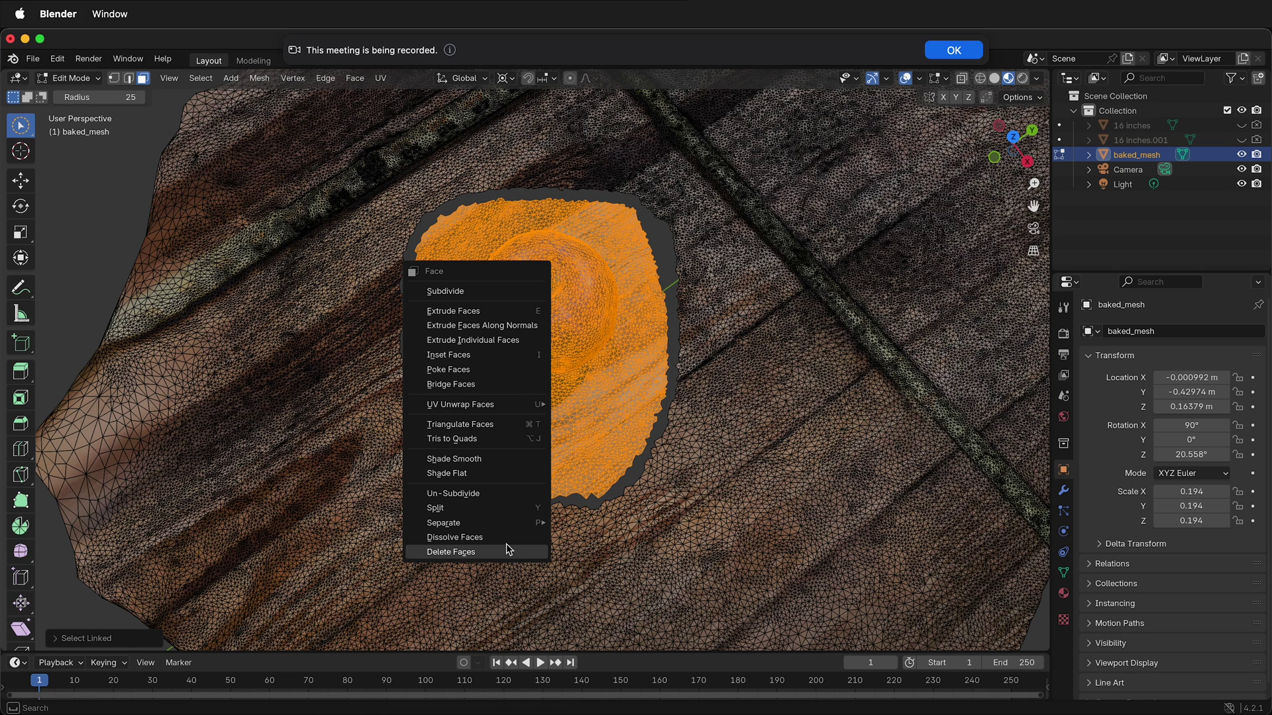
mouse_move(514, 523)
click(607, 524)
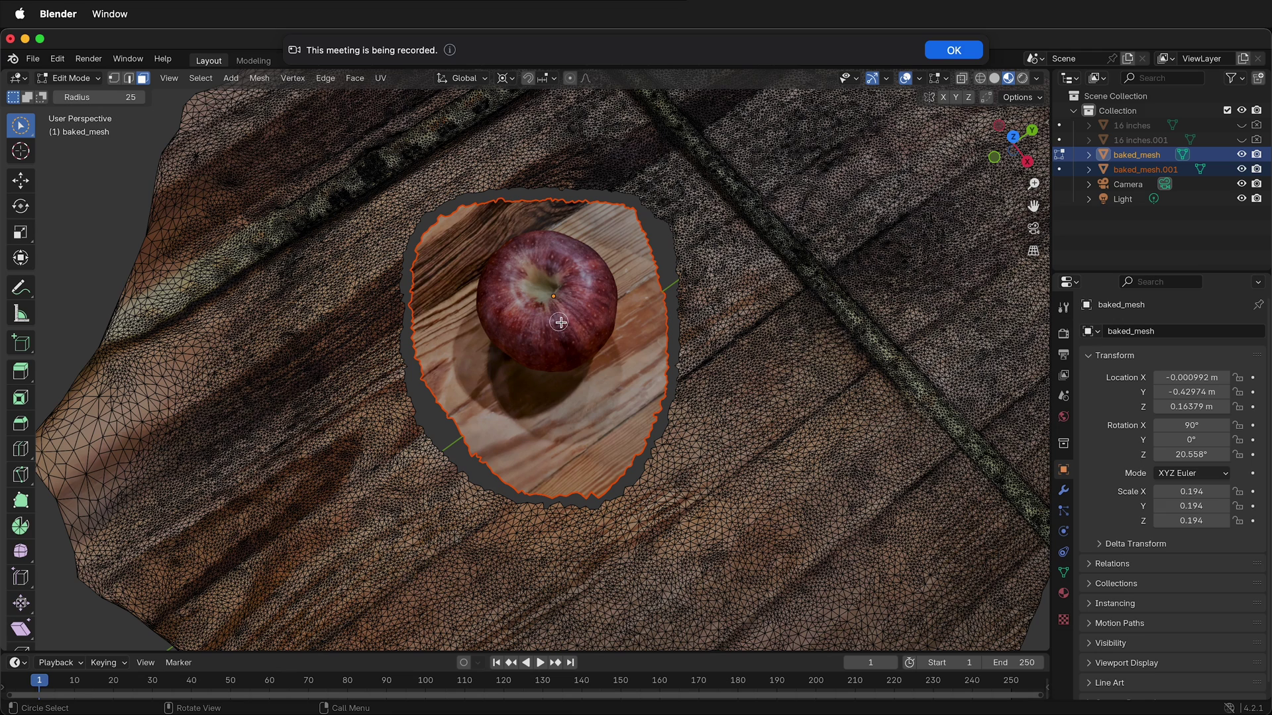
Return to Object Mode, hide the baked_mesh table object and select the separated baked_mesh.001 apple piece
key(Tab)
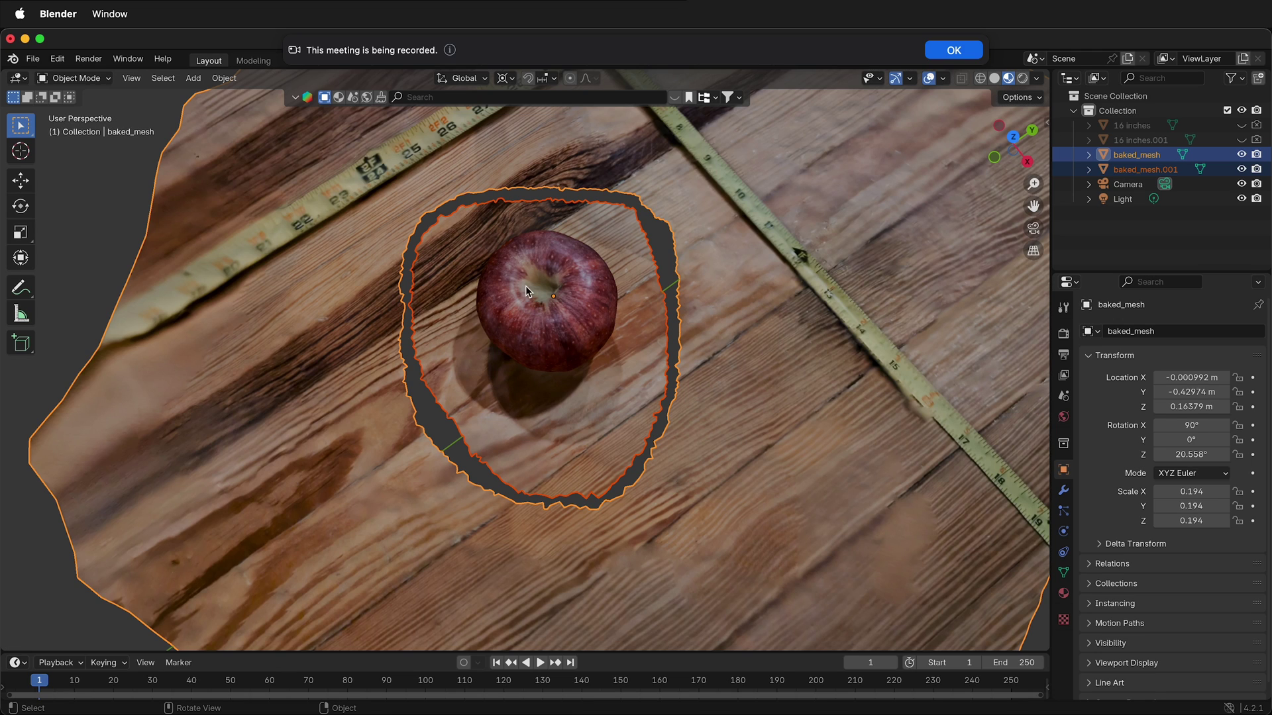
click(1135, 173)
click(1225, 156)
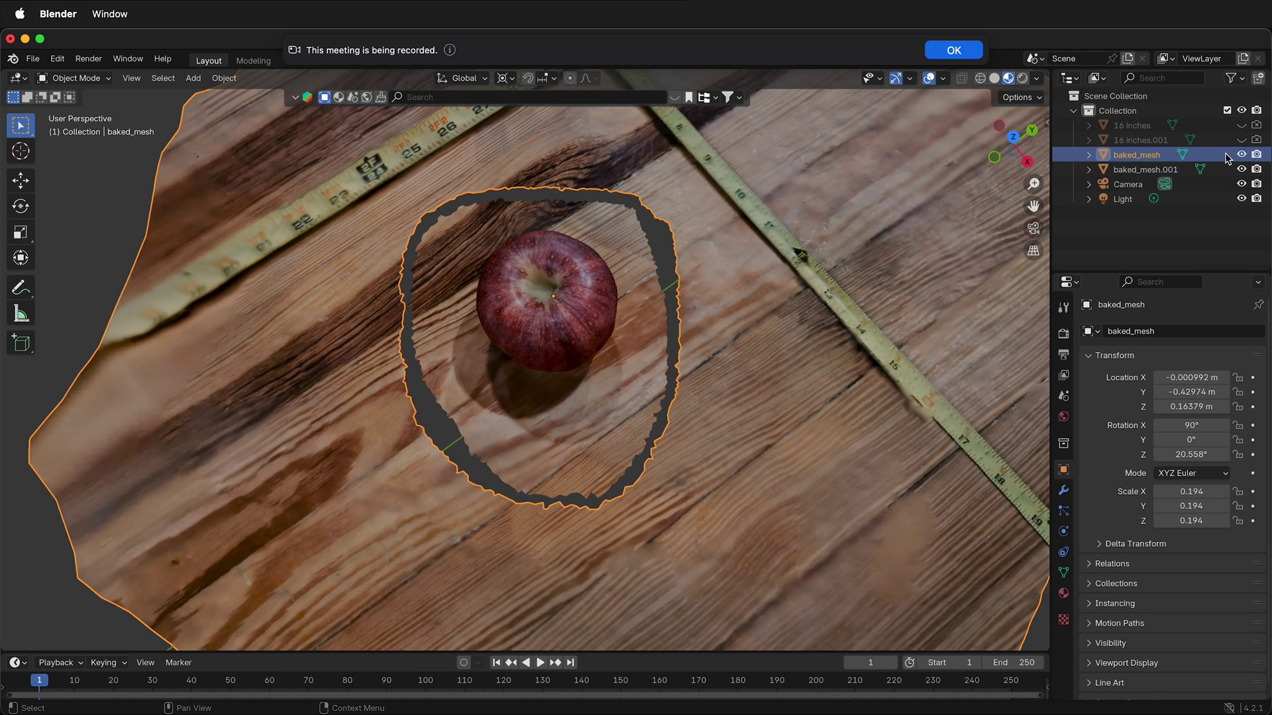
click(1241, 155)
click(1146, 170)
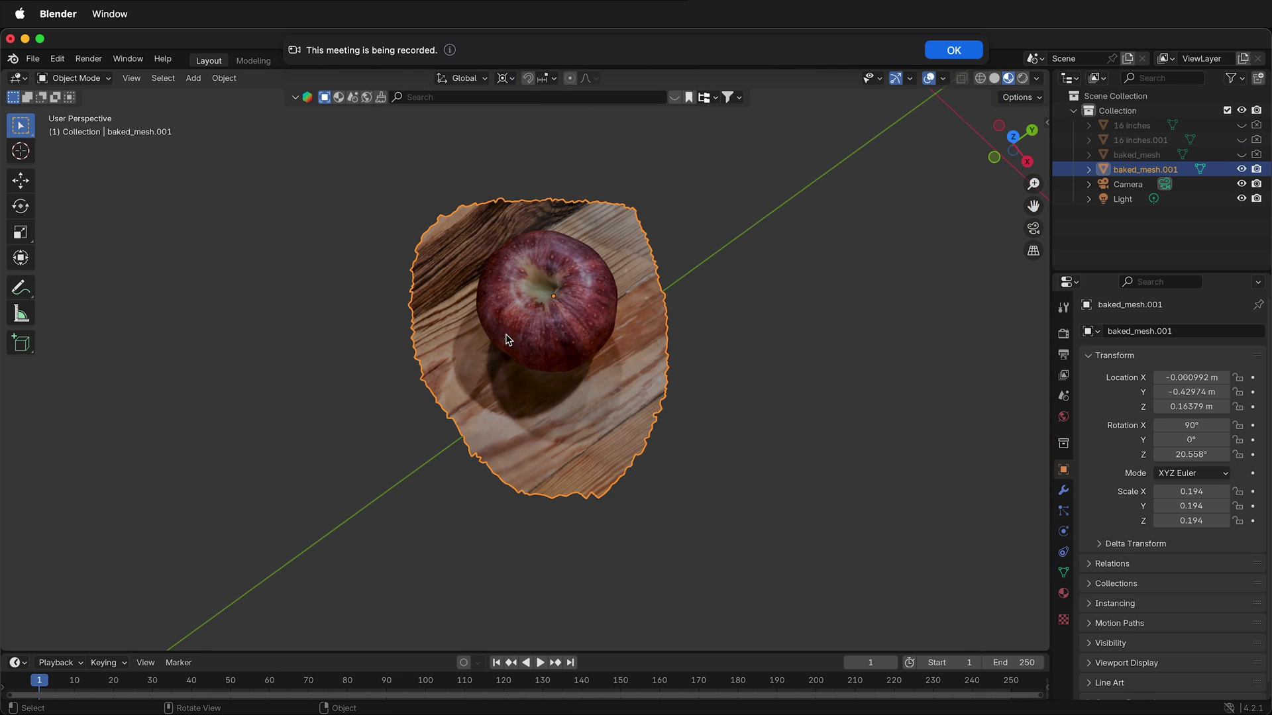
In Edit Mode on the apple piece, delete a narrow strip of faces where the apple's shadowed side meets the tabletop
scroll(507, 334, up, 6)
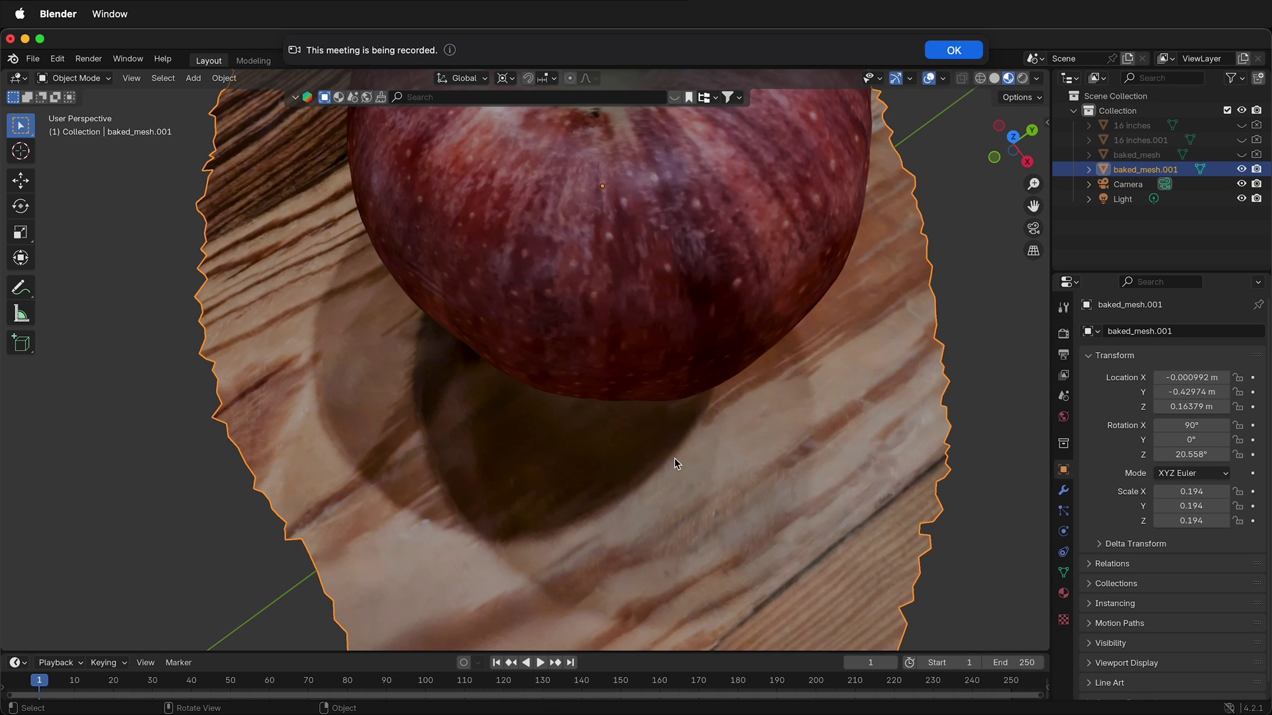
middle_drag(675, 459, 699, 386)
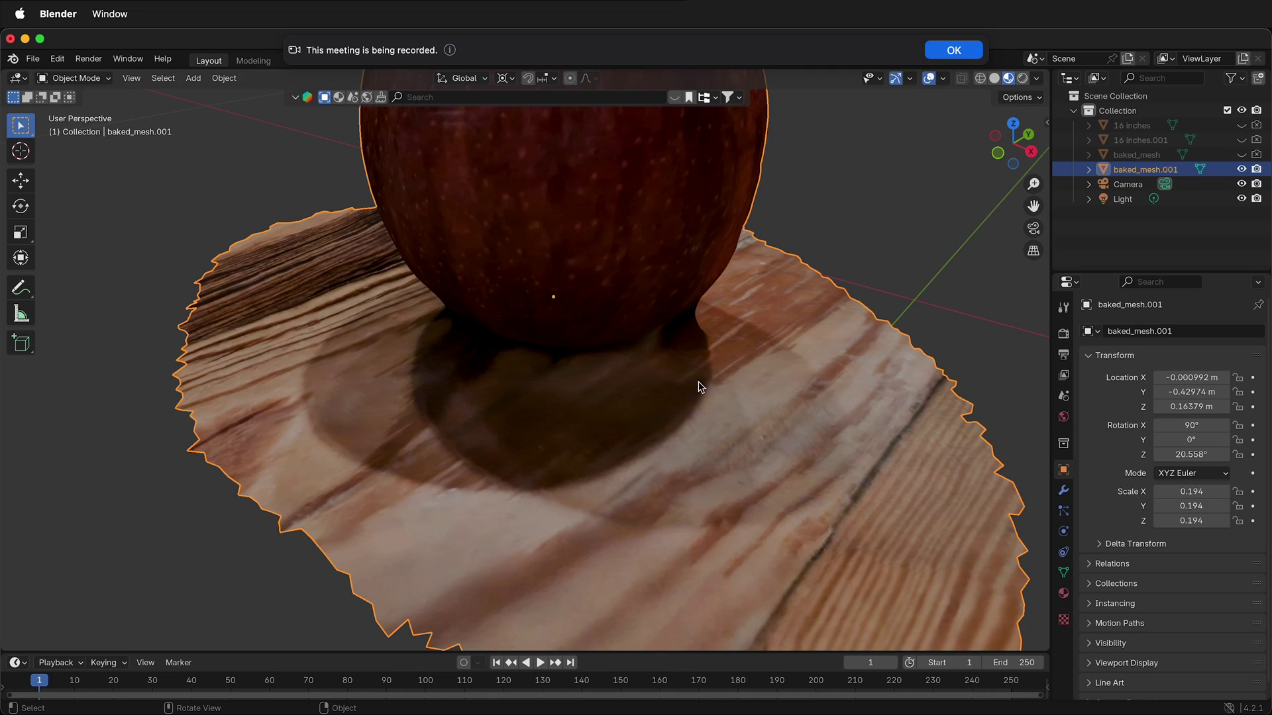
key(Tab)
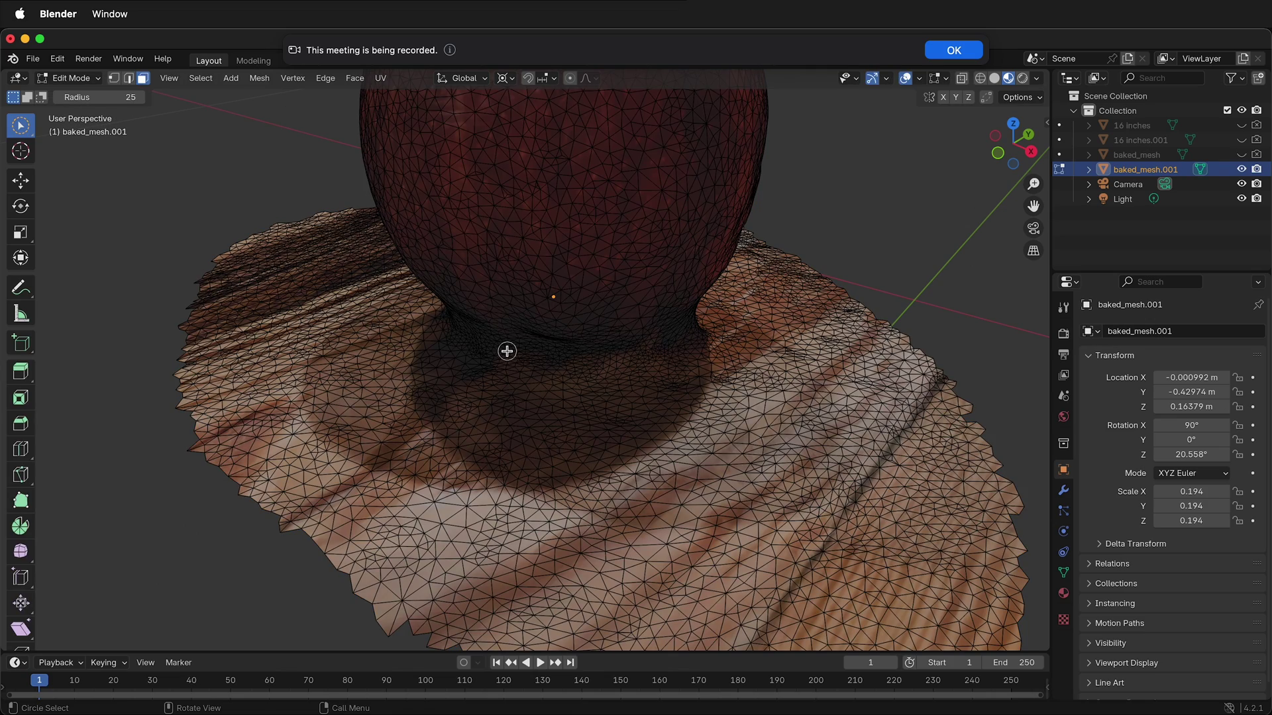
mouse_move(507, 351)
mouse_down()
mouse_move(710, 339)
mouse_move(589, 380)
mouse_move(523, 374)
mouse_move(586, 364)
mouse_up()
scroll(585, 363, down, 3)
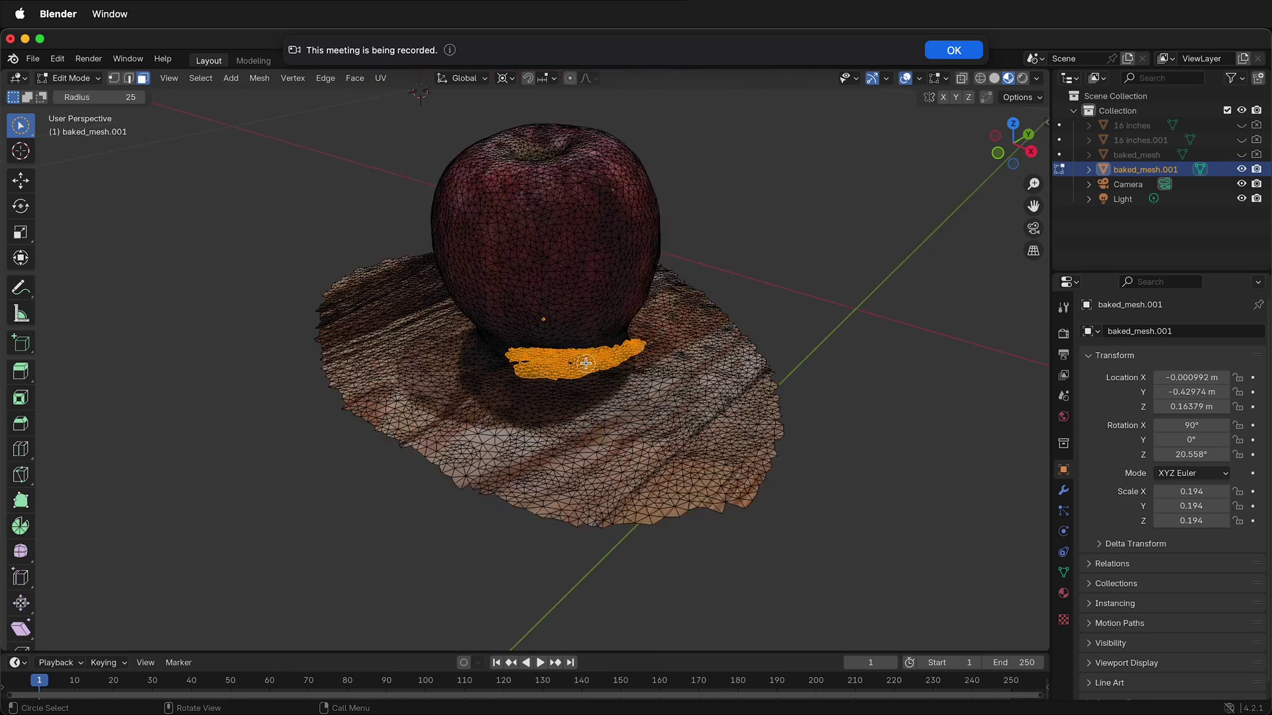
scroll(586, 363, up, 5)
middle_drag(581, 363, 682, 406)
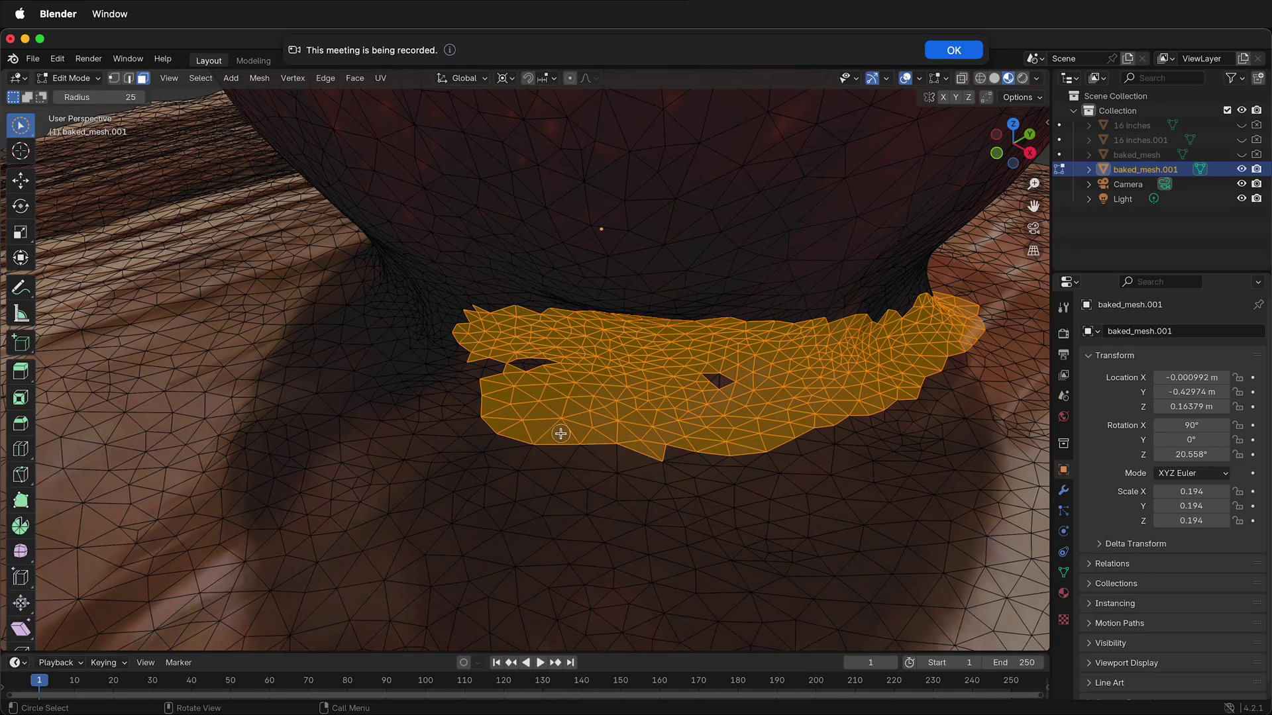
drag(586, 480, 591, 492)
mouse_move(477, 365)
mouse_down()
mouse_move(681, 391)
mouse_move(774, 375)
mouse_move(962, 297)
mouse_up()
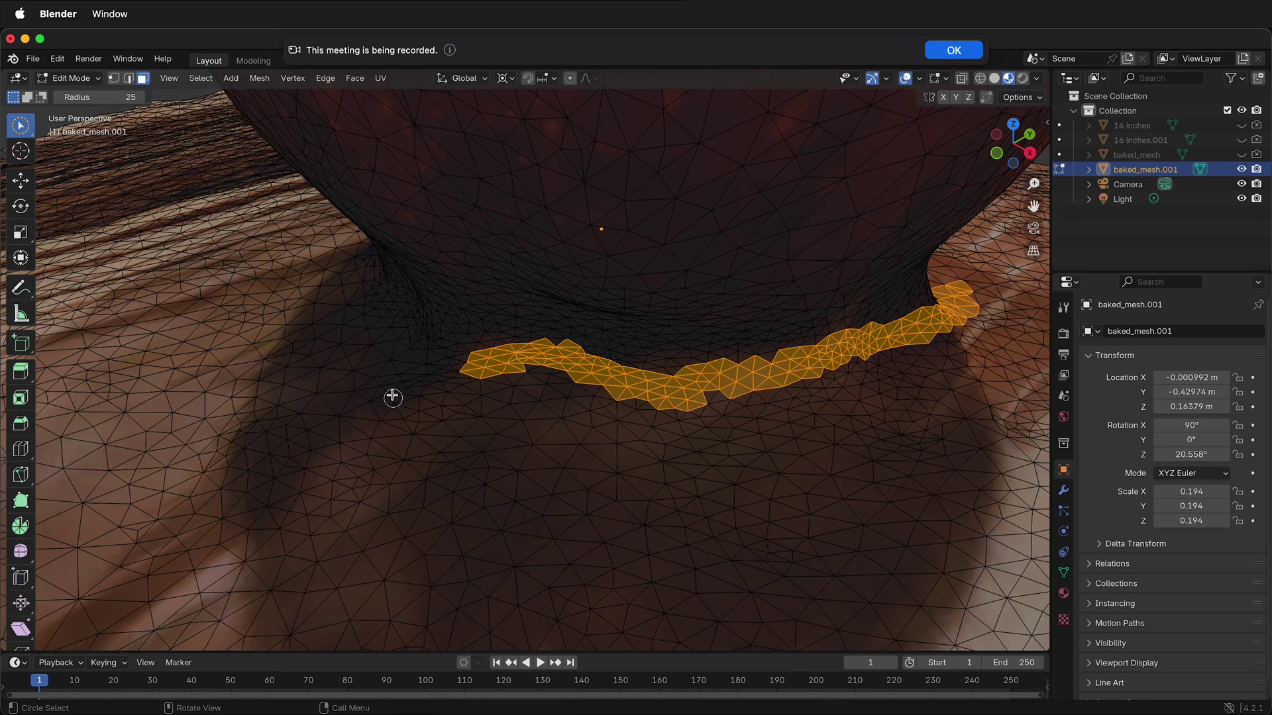
key(x)
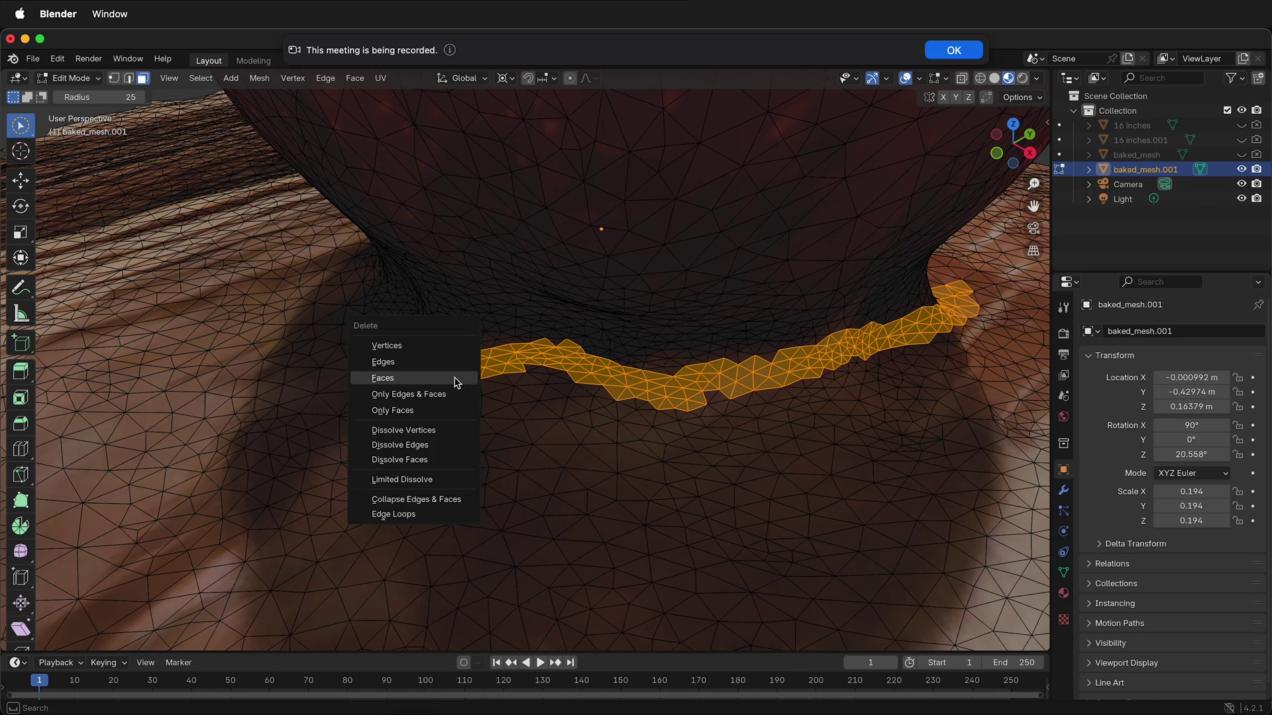
click(454, 378)
Extend the gap around the apple's base by deleting two more strips of faces along the seam with the tabletop
middle_drag(403, 411, 482, 419)
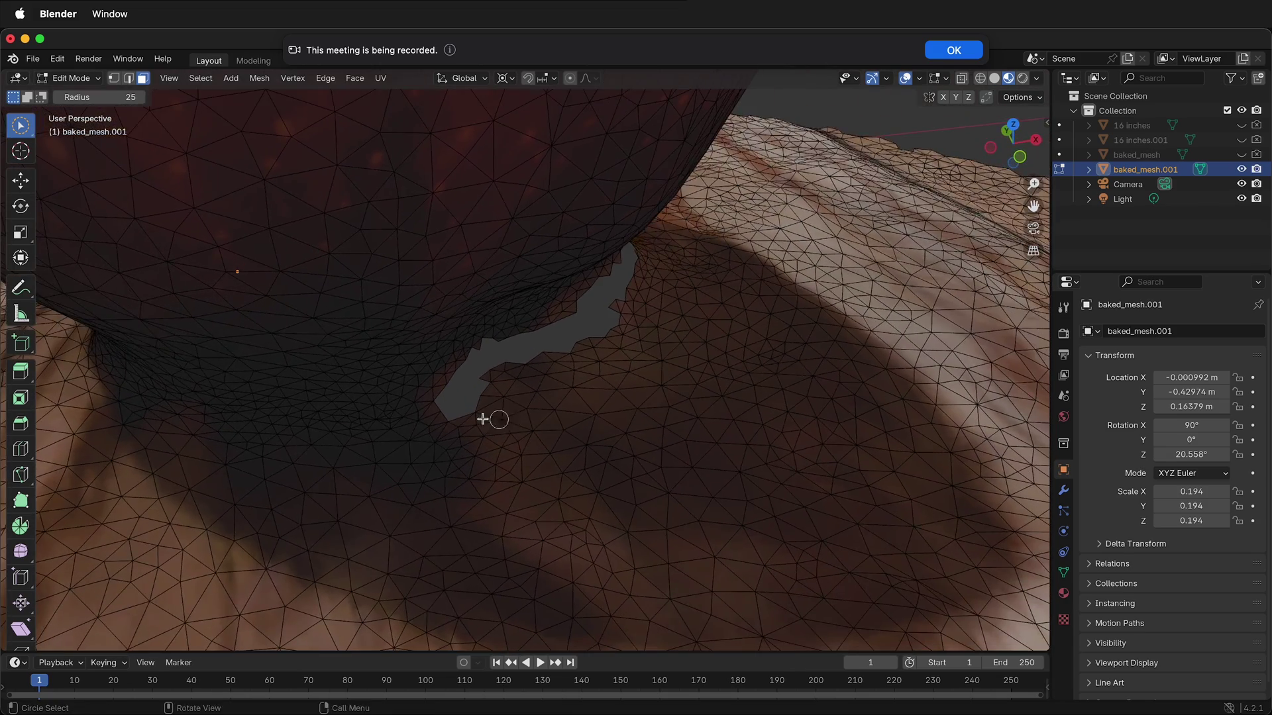
mouse_move(439, 404)
mouse_down()
mouse_move(213, 397)
mouse_move(108, 360)
mouse_up()
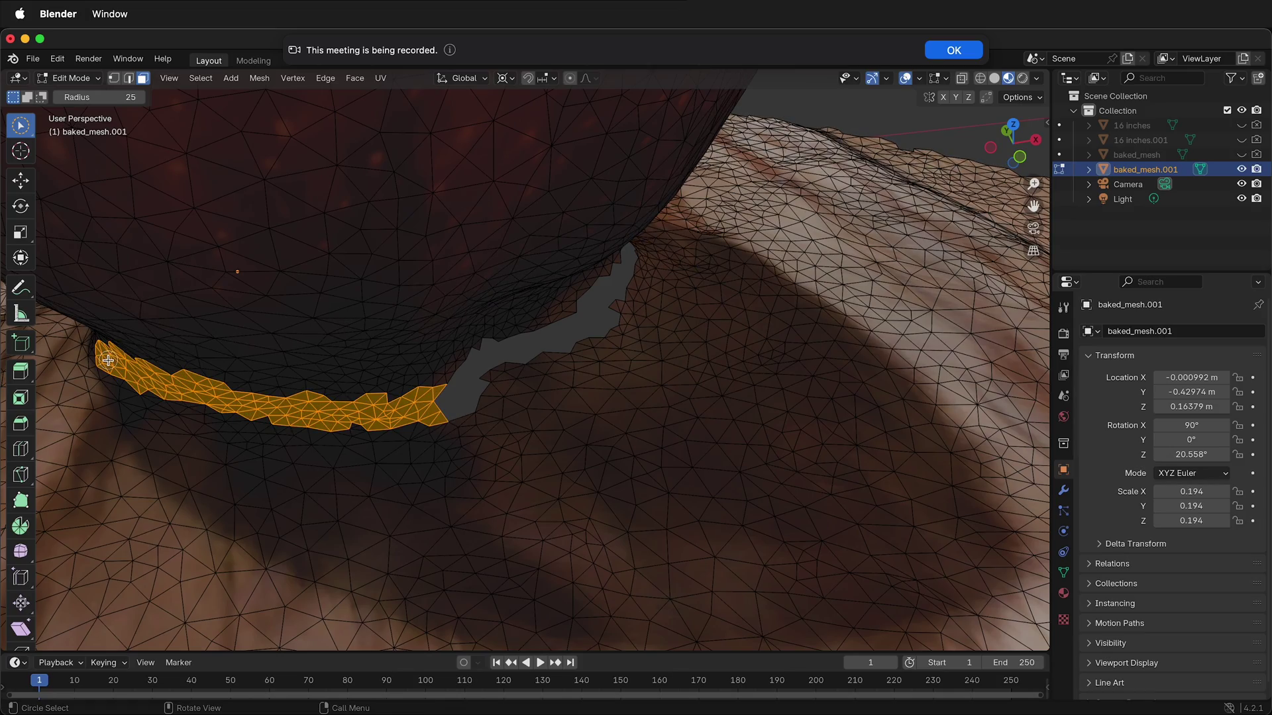
key(x)
click(116, 372)
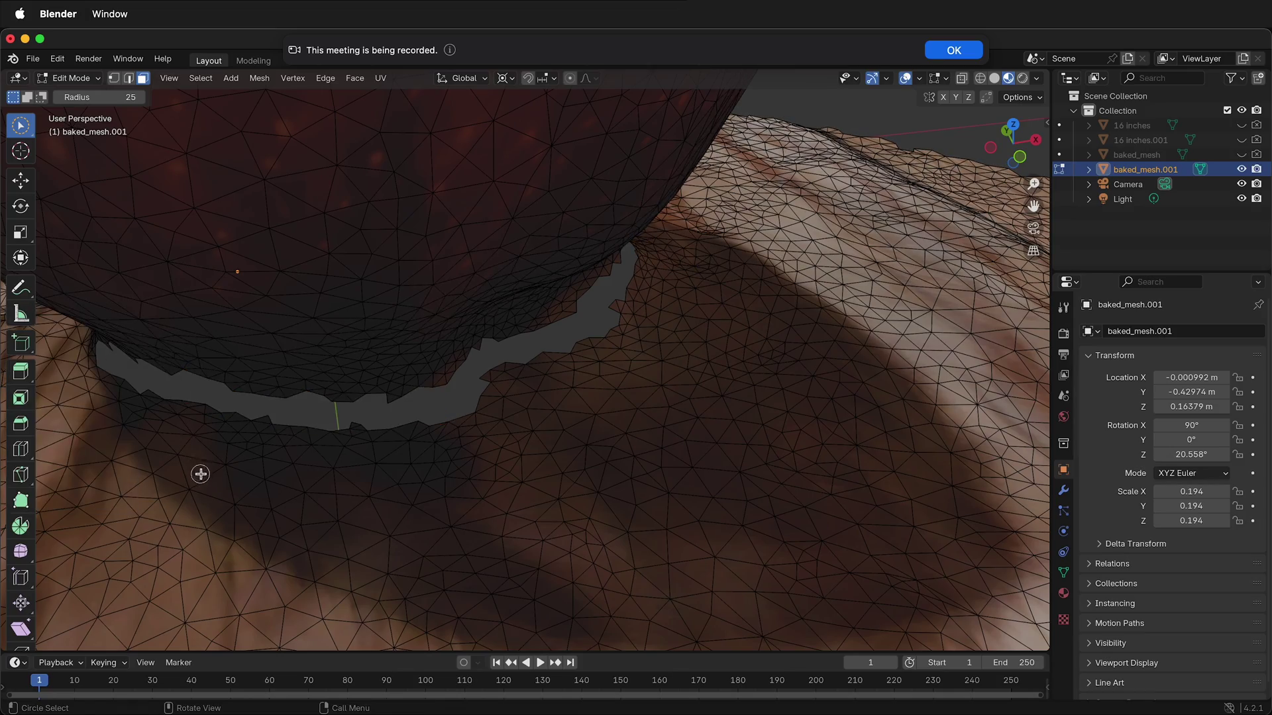
middle_drag(199, 475, 731, 161)
drag(730, 161, 162, 162)
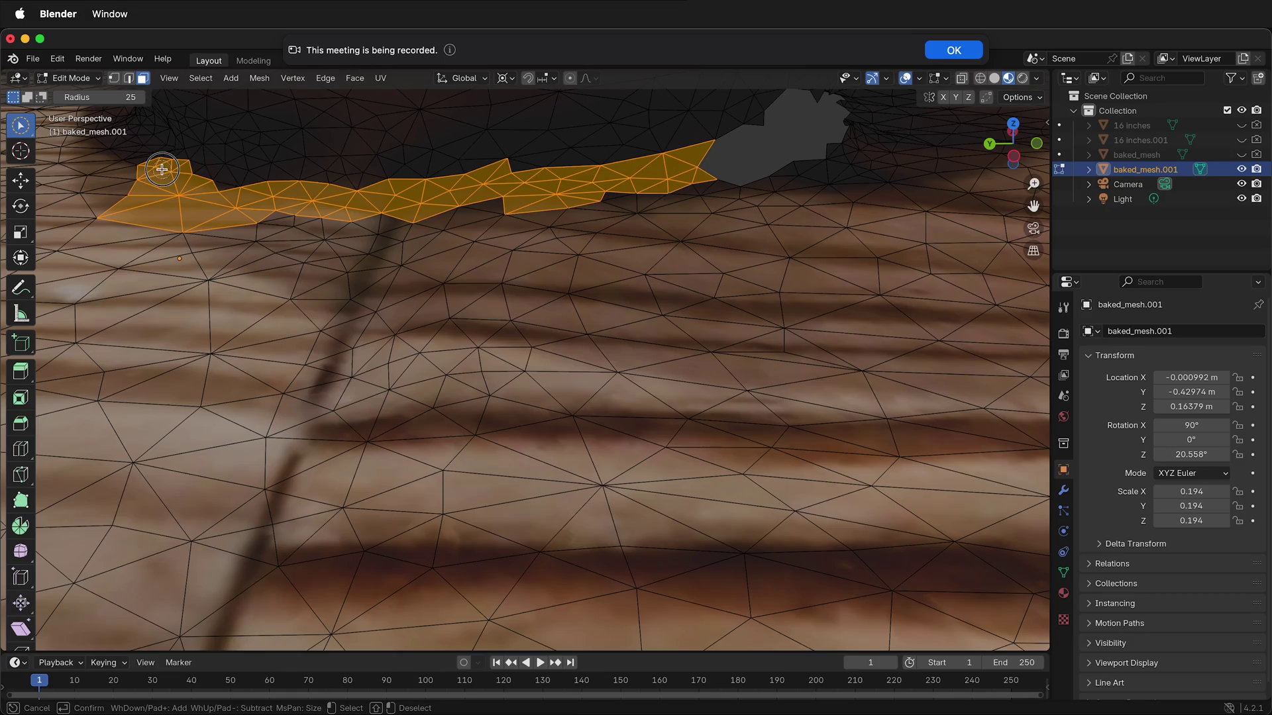
key(x)
click(303, 198)
Delete the band of faces still joining the apple's base to the tabletop on the side opposite the shadow
middle_drag(302, 199, 524, 454)
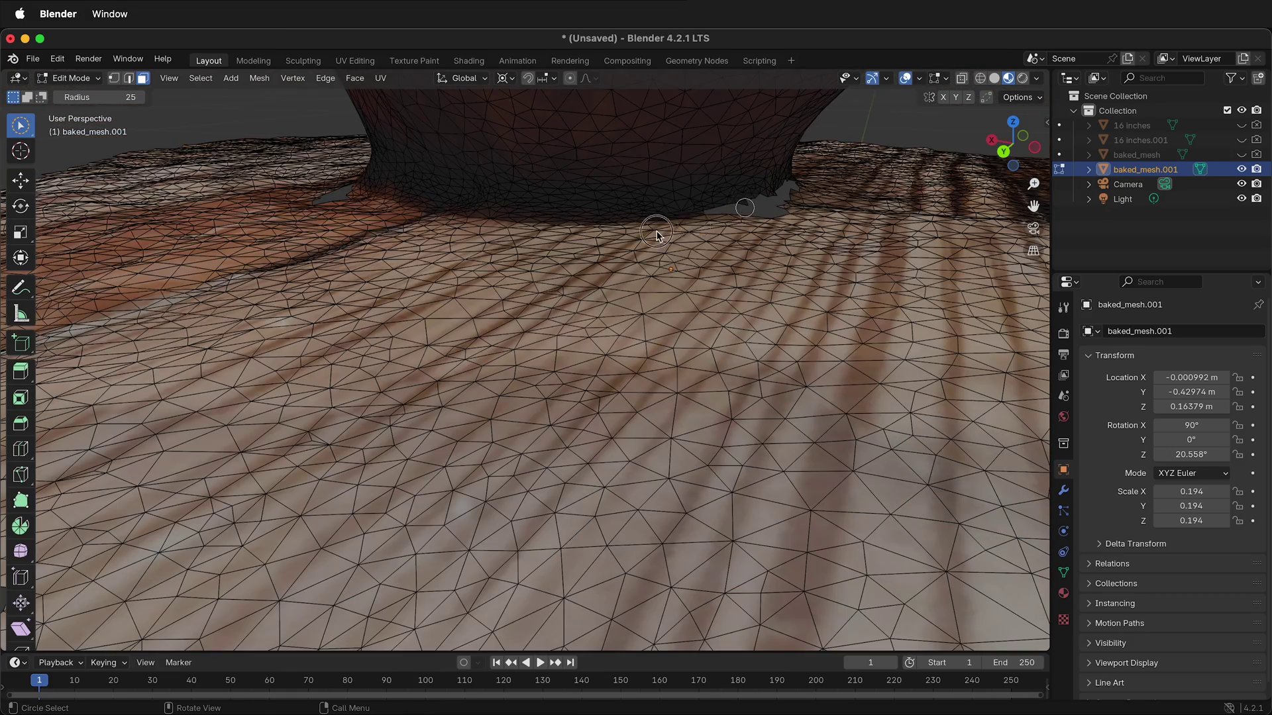
mouse_move(657, 231)
mouse_down()
mouse_move(380, 206)
mouse_move(724, 202)
mouse_move(451, 228)
mouse_up()
key(x)
key(x)
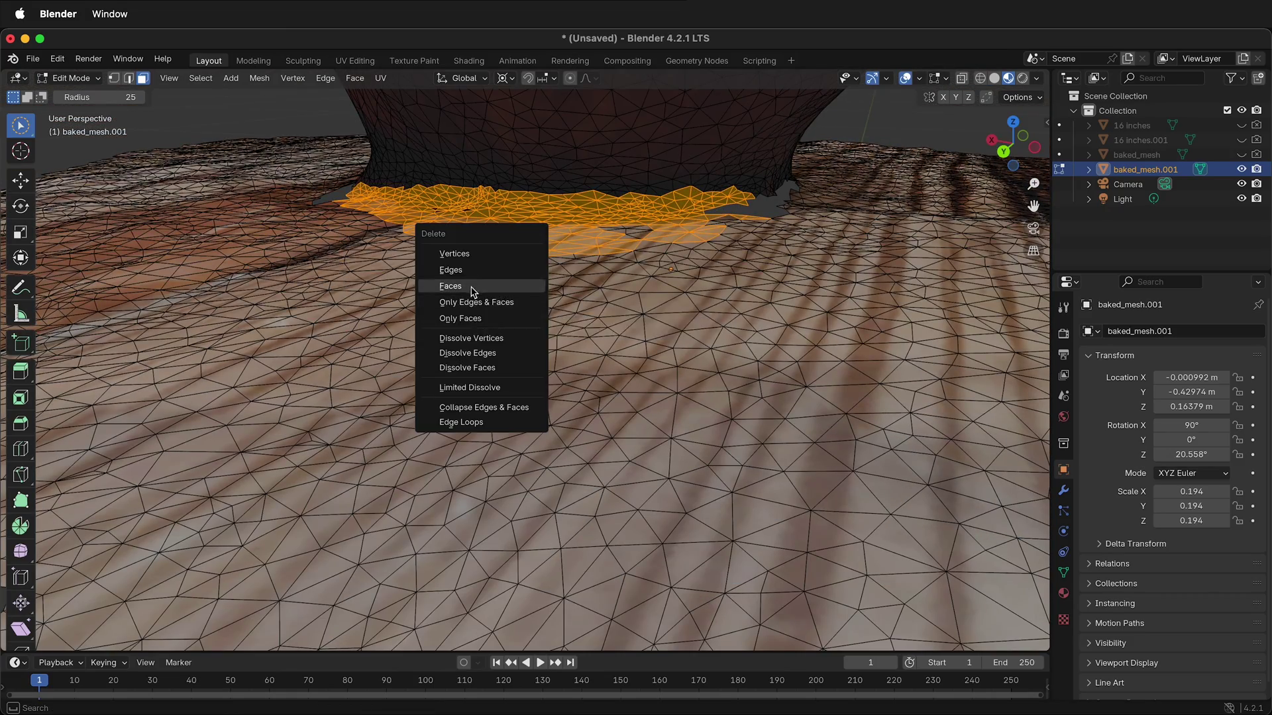
click(478, 288)
Select all faces linked to the apple and separate the selection into its own object
middle_drag(638, 465, 706, 212)
key(c)
click(706, 212)
right_click(705, 215)
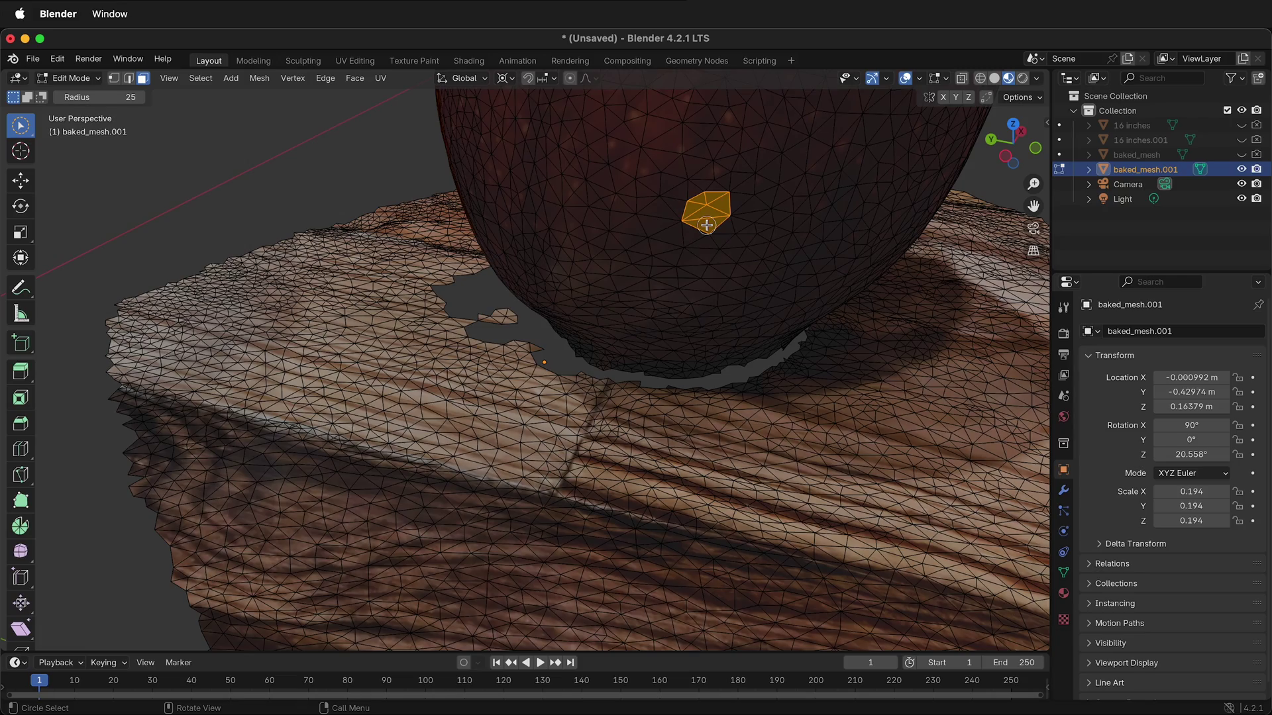
key(l)
scroll(723, 558, down, 4)
middle_drag(641, 344, 793, 329)
key(ctrl+f)
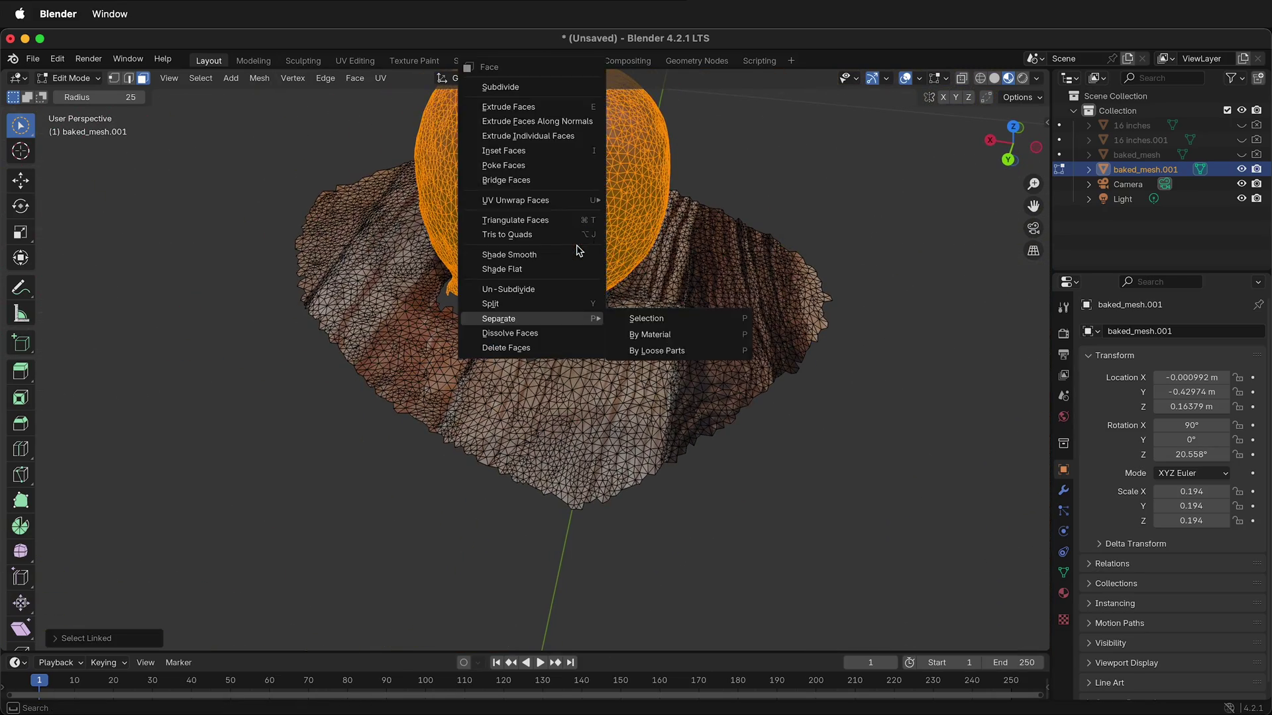
mouse_move(537, 325)
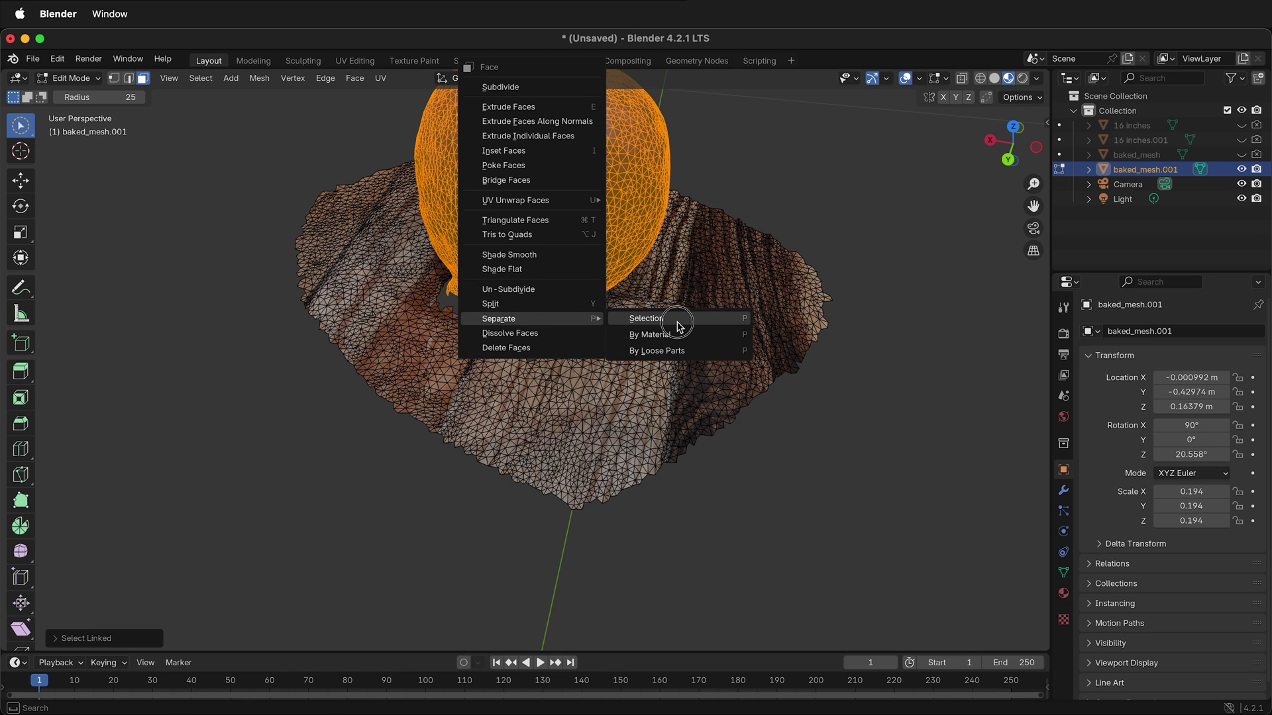
click(651, 319)
Hide the baked_mesh.001 tabletop piece and enter Edit Mode on the separated apple, baked_mesh.002
click(1243, 170)
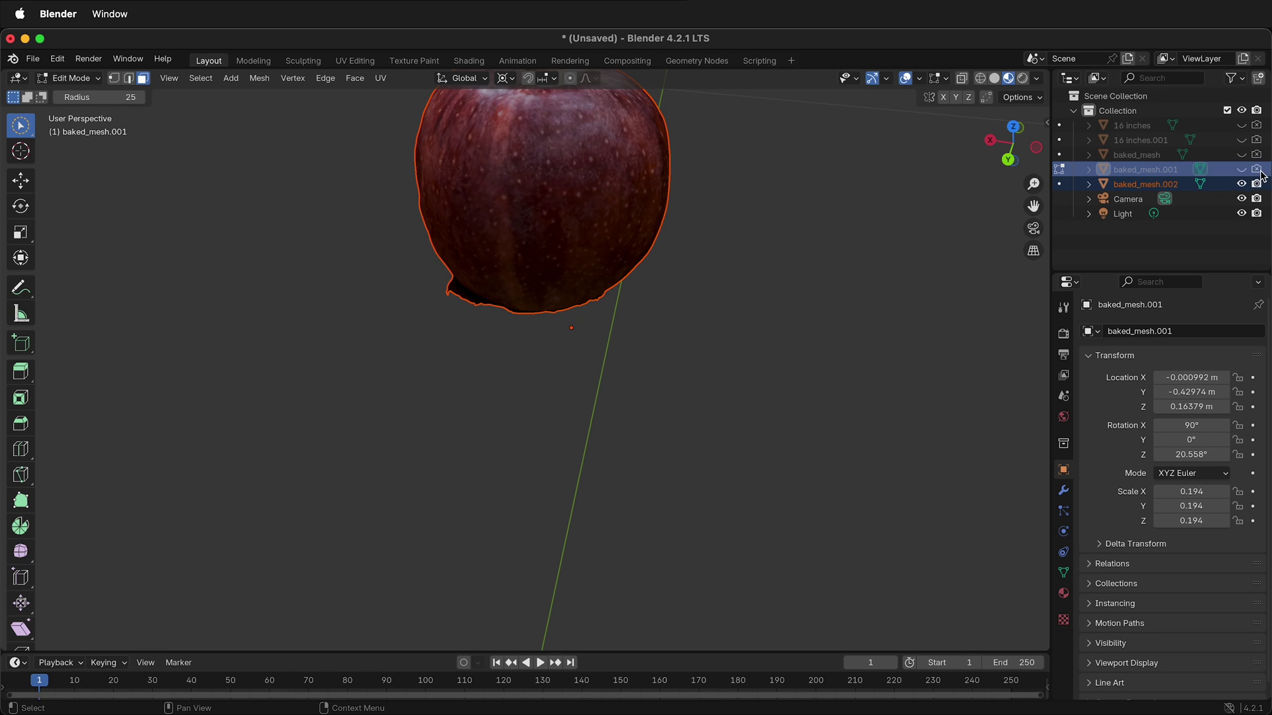
key(Tab)
click(498, 236)
key(Tab)
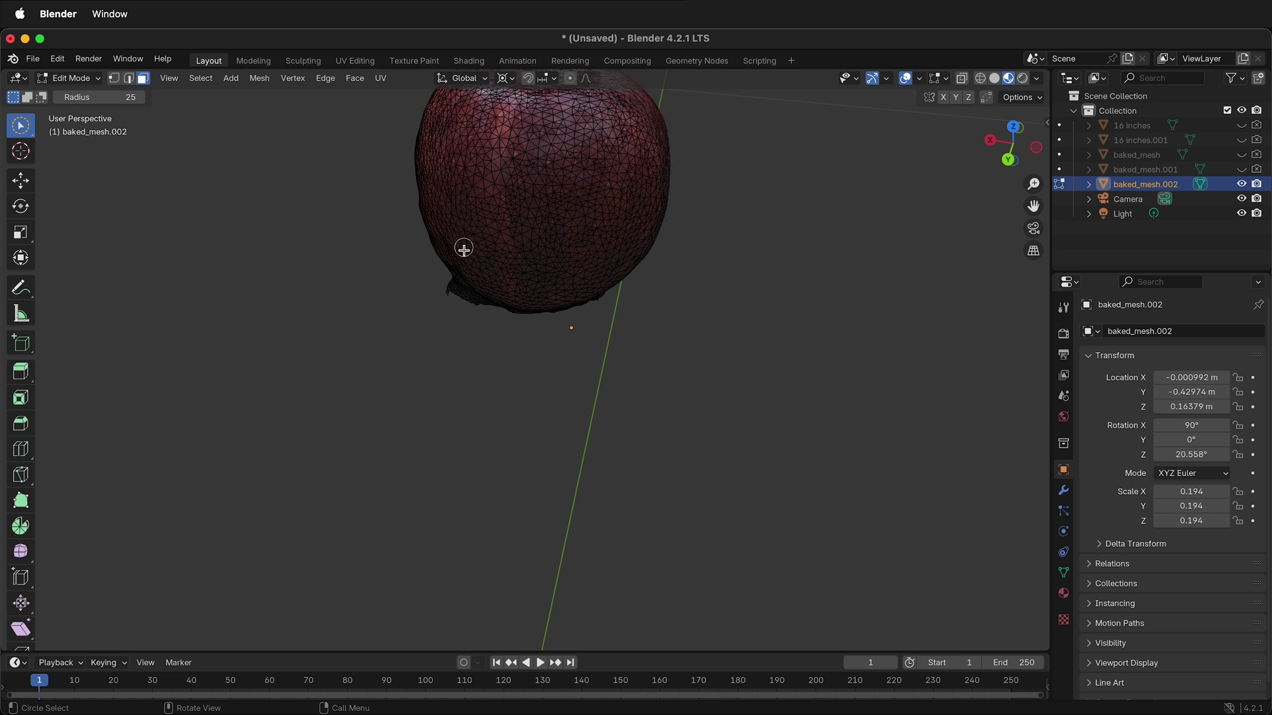
Select the flap of leftover tabletop faces hanging below the apple's base and delete those faces
key(w)
shift+middle_drag(544, 196, 650, 390)
scroll(651, 390, up, 3)
middle_drag(616, 494, 783, 428)
scroll(629, 445, up, 4)
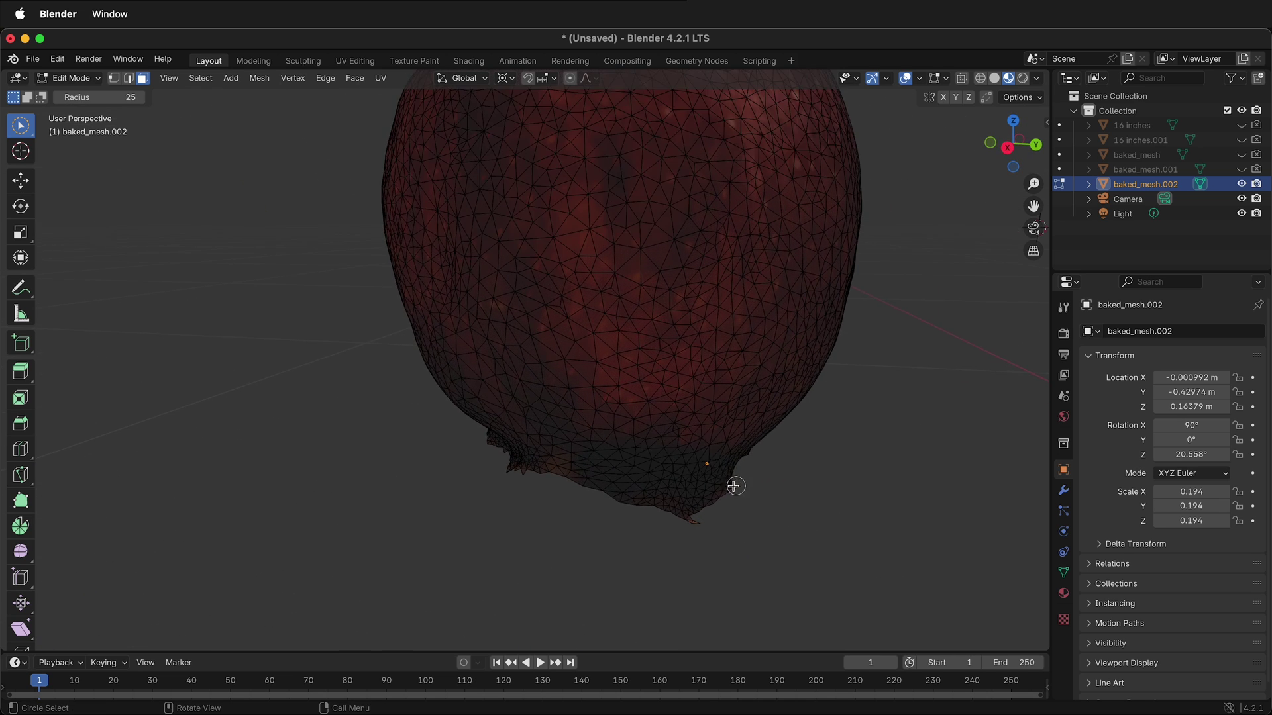
mouse_move(733, 482)
mouse_down()
mouse_move(568, 488)
mouse_move(704, 527)
mouse_move(709, 508)
mouse_move(661, 510)
mouse_up()
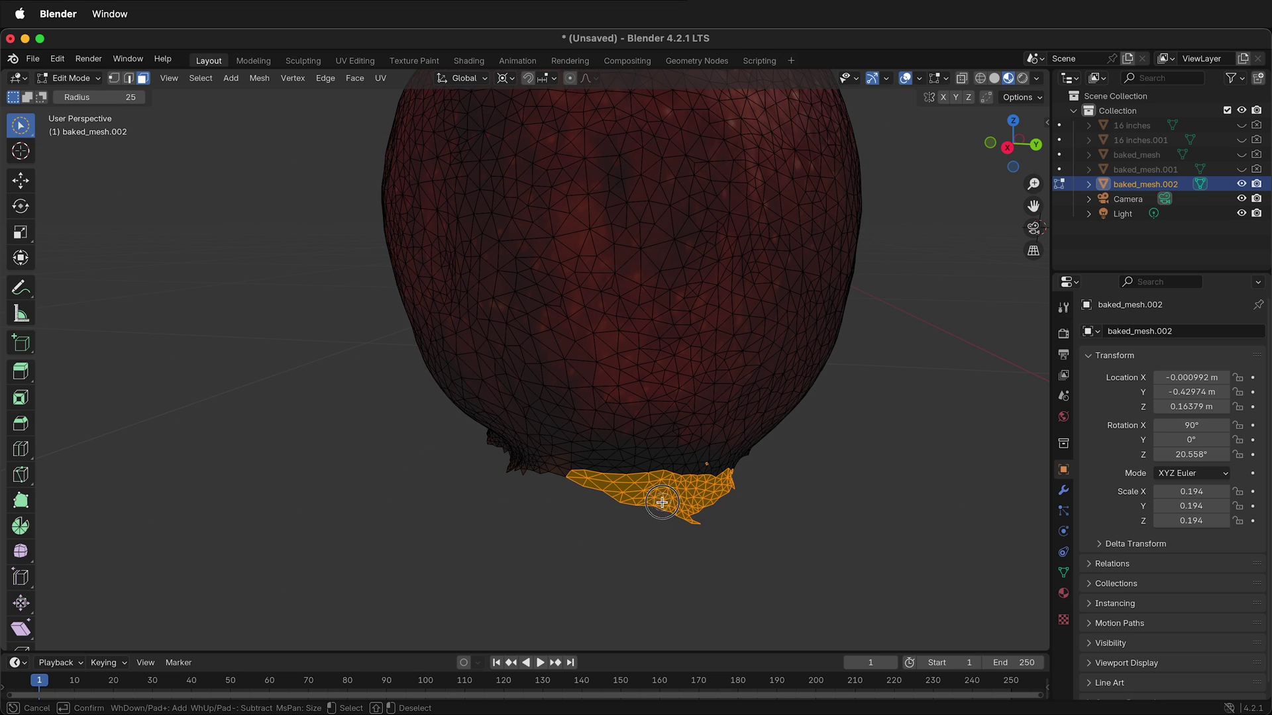
key(Escape)
key(x)
click(610, 514)
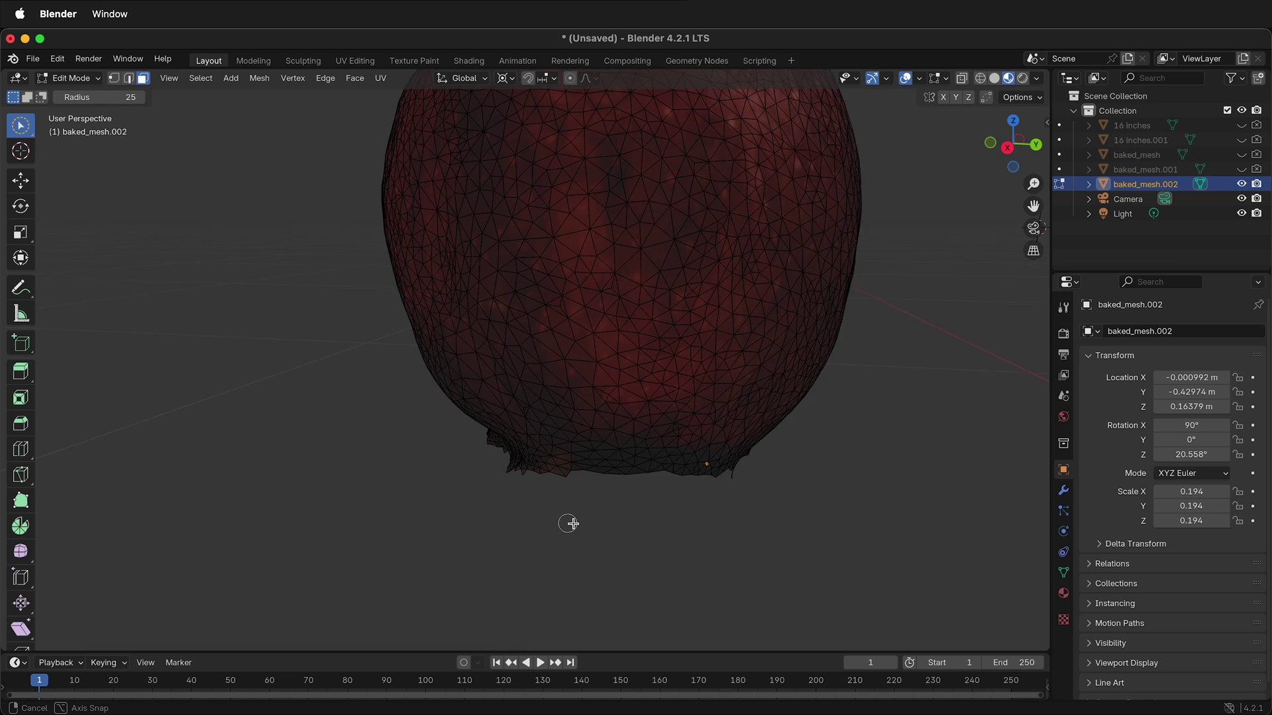
Delete the ragged patch of faces protruding from another side of the apple's base
middle_drag(570, 523, 642, 599)
mouse_move(294, 444)
mouse_down()
mouse_move(366, 477)
mouse_move(496, 486)
mouse_up()
key(x)
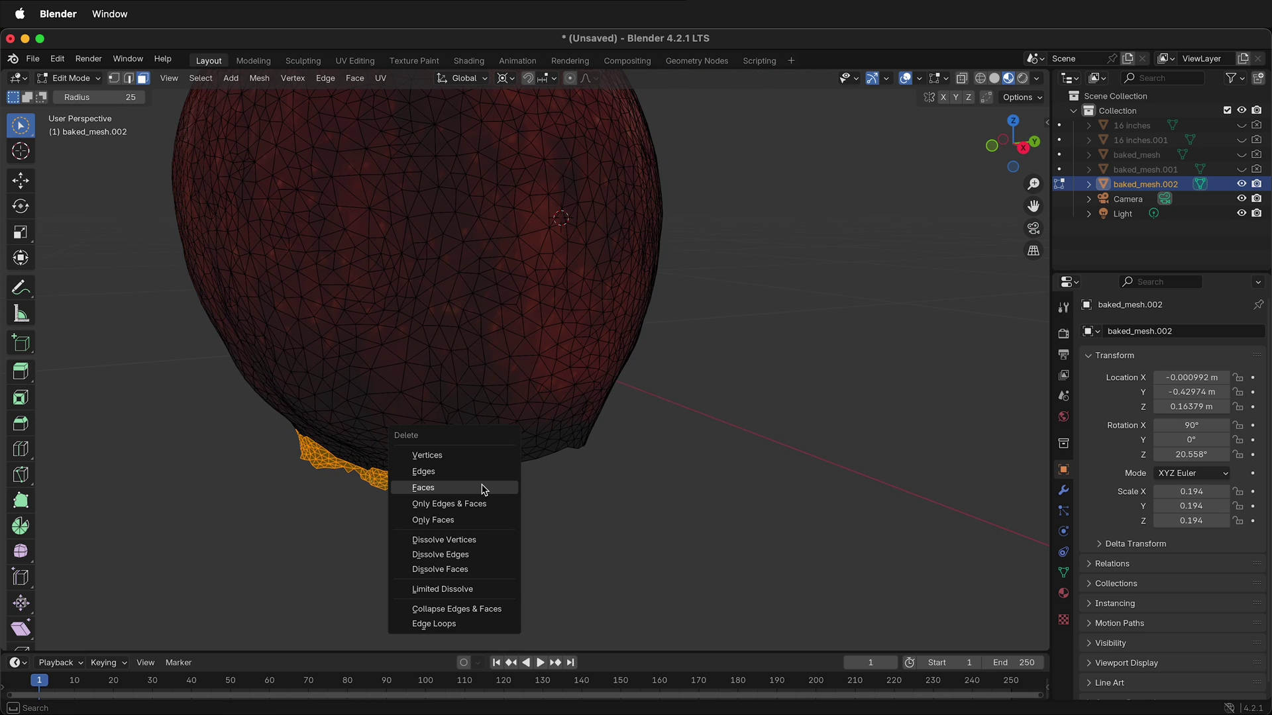
click(446, 488)
Delete a long strip of uneven faces along the lower edge of the apple to even out its rim
mouse_move(446, 488)
middle_down()
mouse_move(345, 442)
mouse_move(371, 423)
mouse_move(656, 488)
mouse_move(761, 372)
middle_up()
mouse_move(762, 372)
mouse_down()
mouse_move(726, 380)
mouse_move(757, 413)
mouse_move(701, 377)
mouse_move(508, 383)
mouse_move(539, 388)
mouse_up()
right_click(542, 391)
mouse_move(753, 451)
middle_down()
mouse_move(686, 366)
mouse_move(738, 349)
mouse_move(736, 450)
middle_up()
key(x)
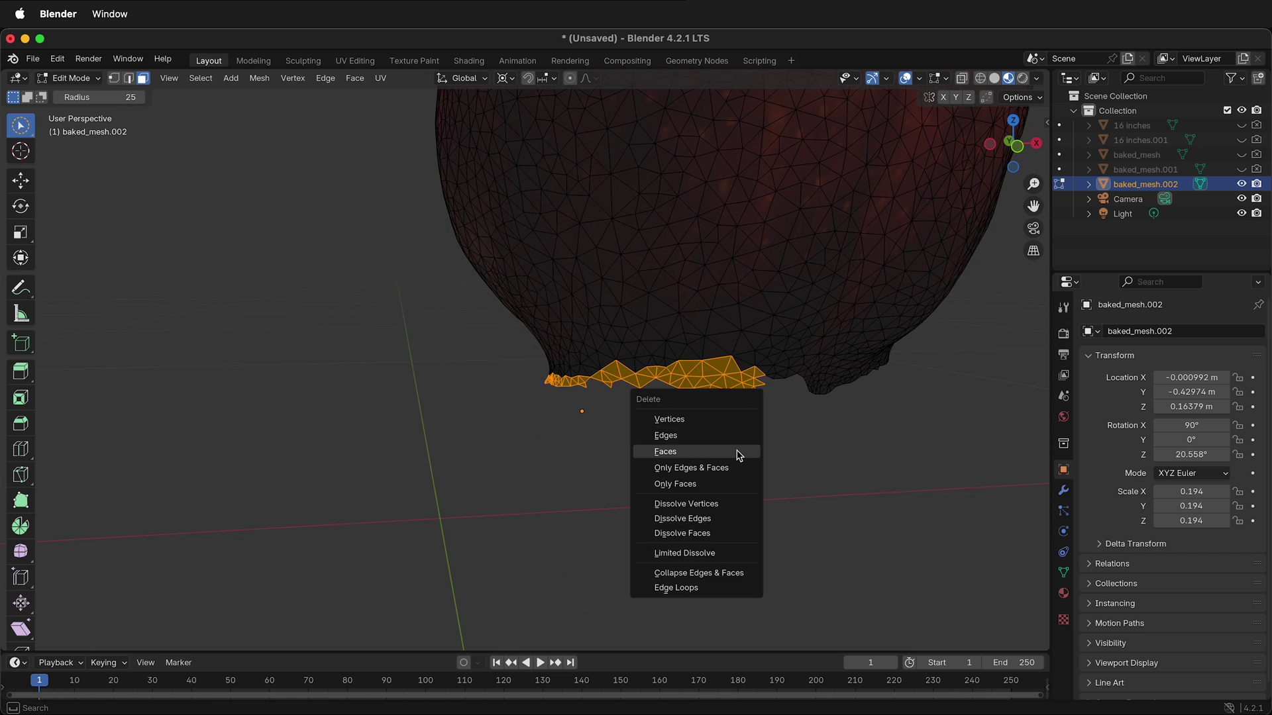
click(665, 452)
Delete the small loose fragment of faces floating below the apple's base
middle_drag(647, 548, 691, 496)
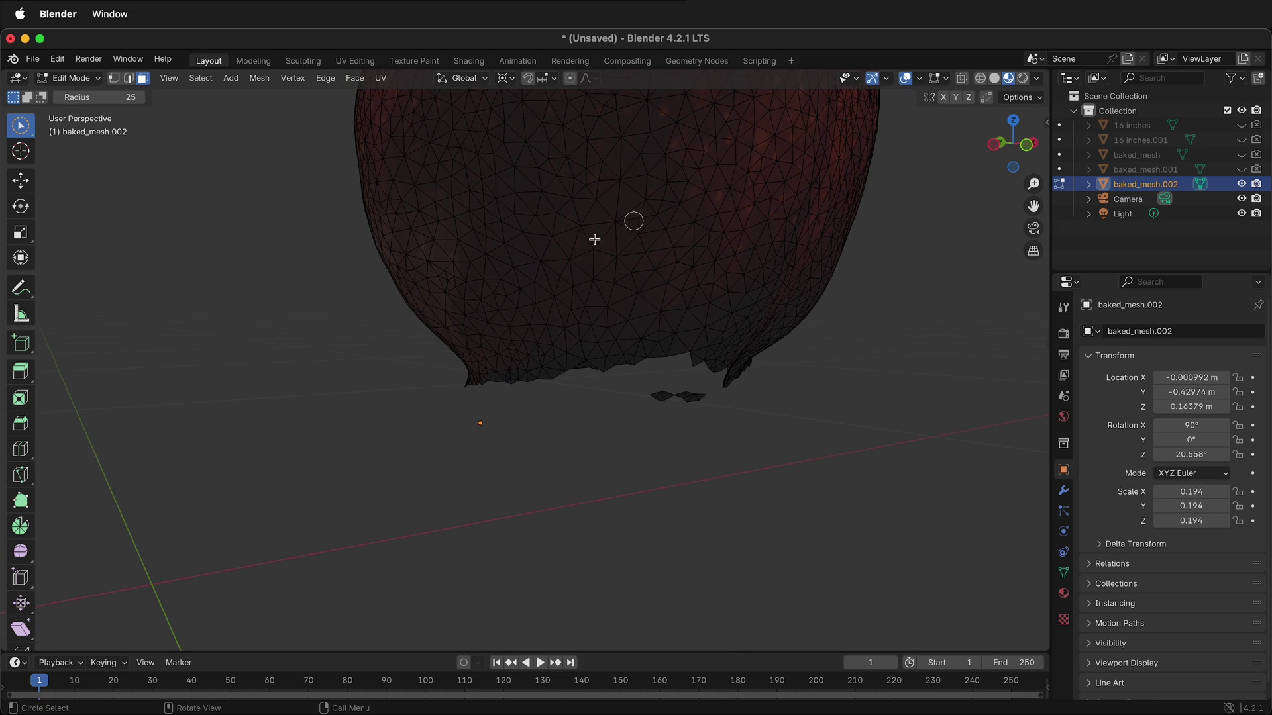
drag(698, 402, 657, 405)
key(x)
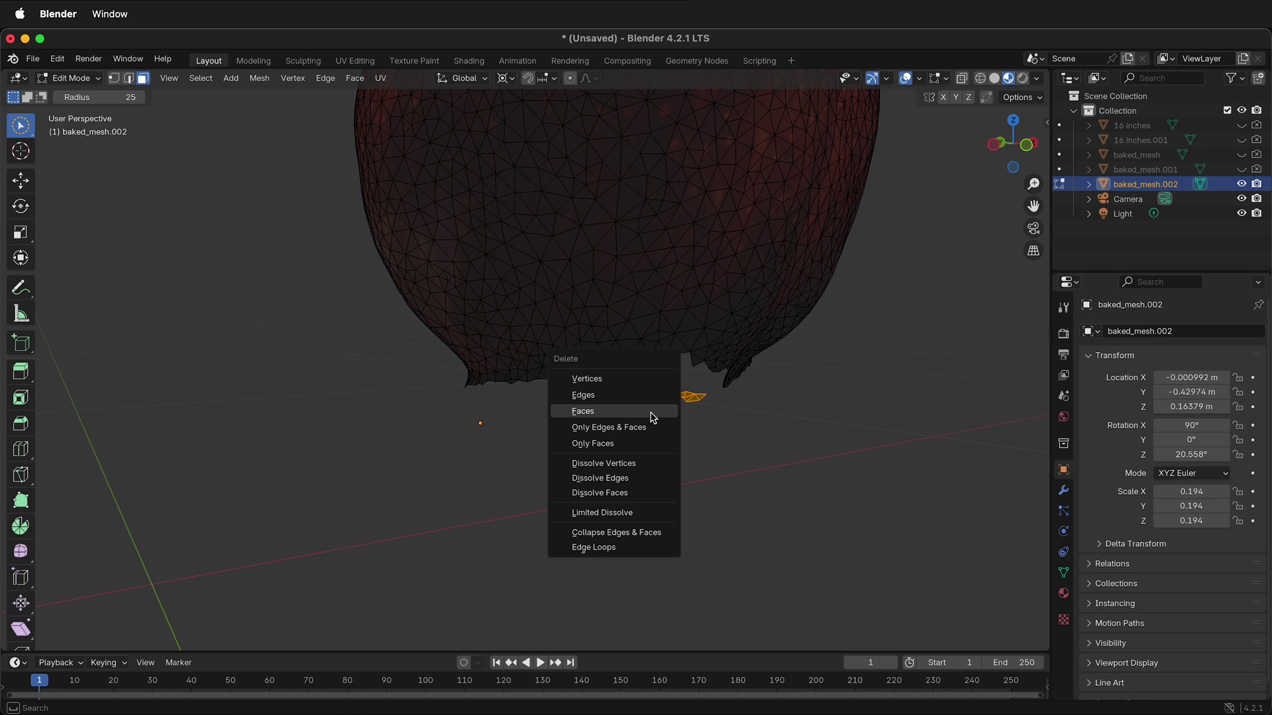
click(646, 412)
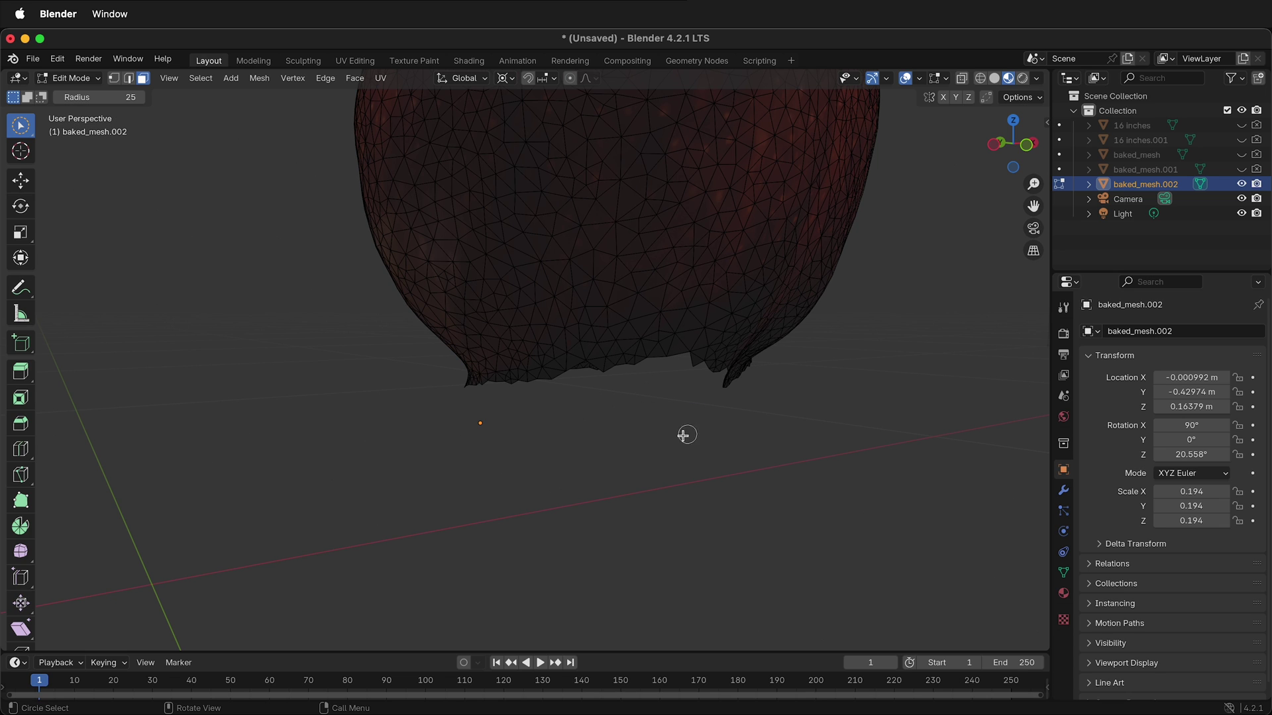
Select the entire apple mesh and close its open base with Fill Holes, setting Sides to 600
middle_drag(683, 435, 693, 357)
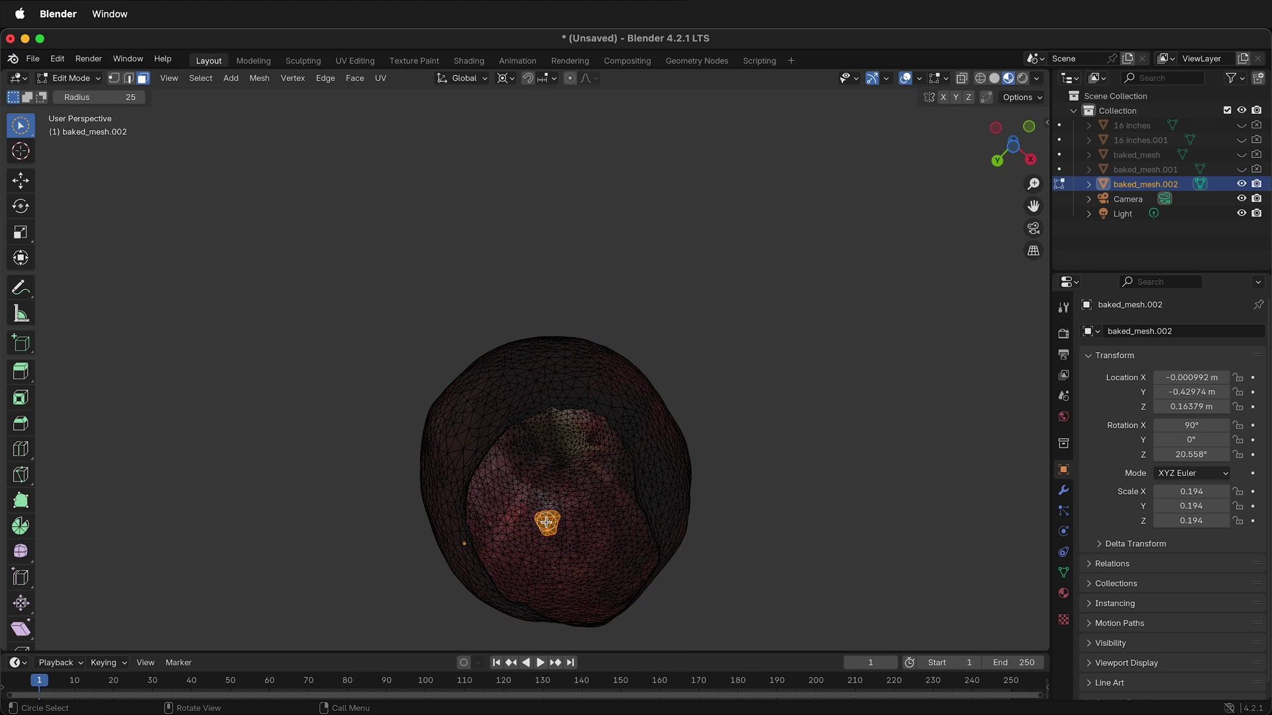
key(a)
click(259, 77)
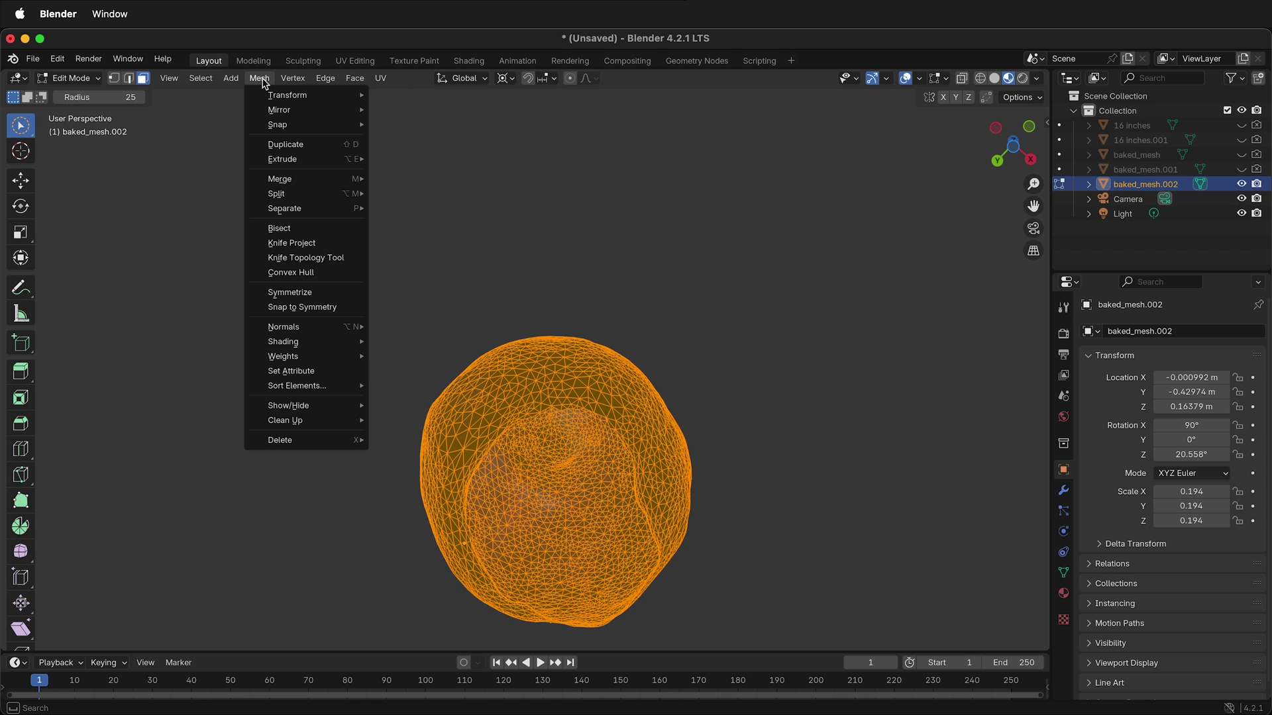
mouse_move(306, 424)
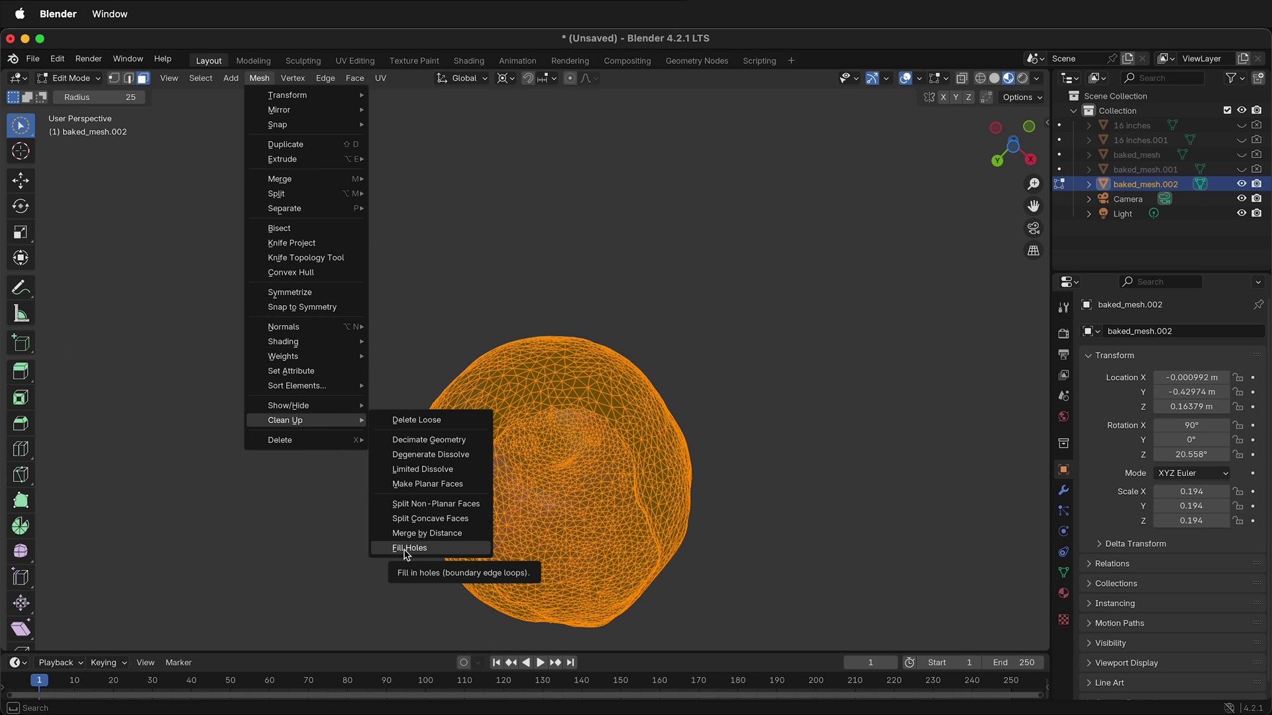
click(407, 549)
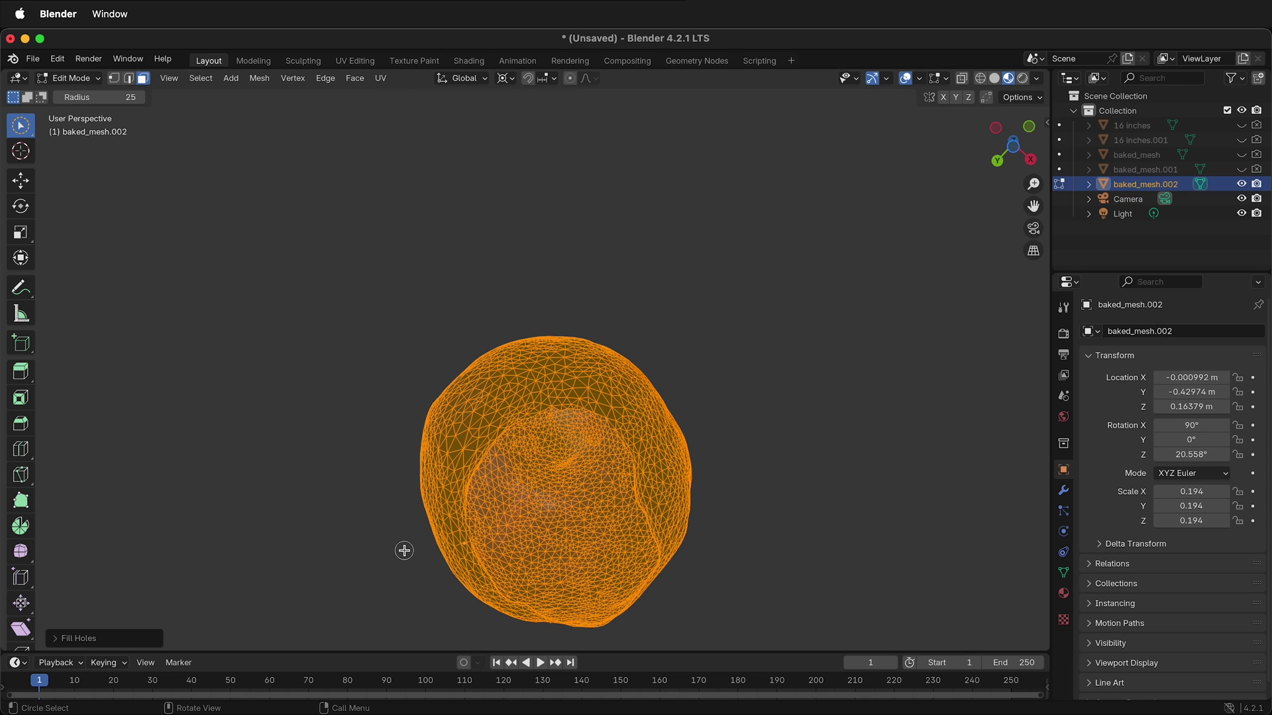
click(56, 639)
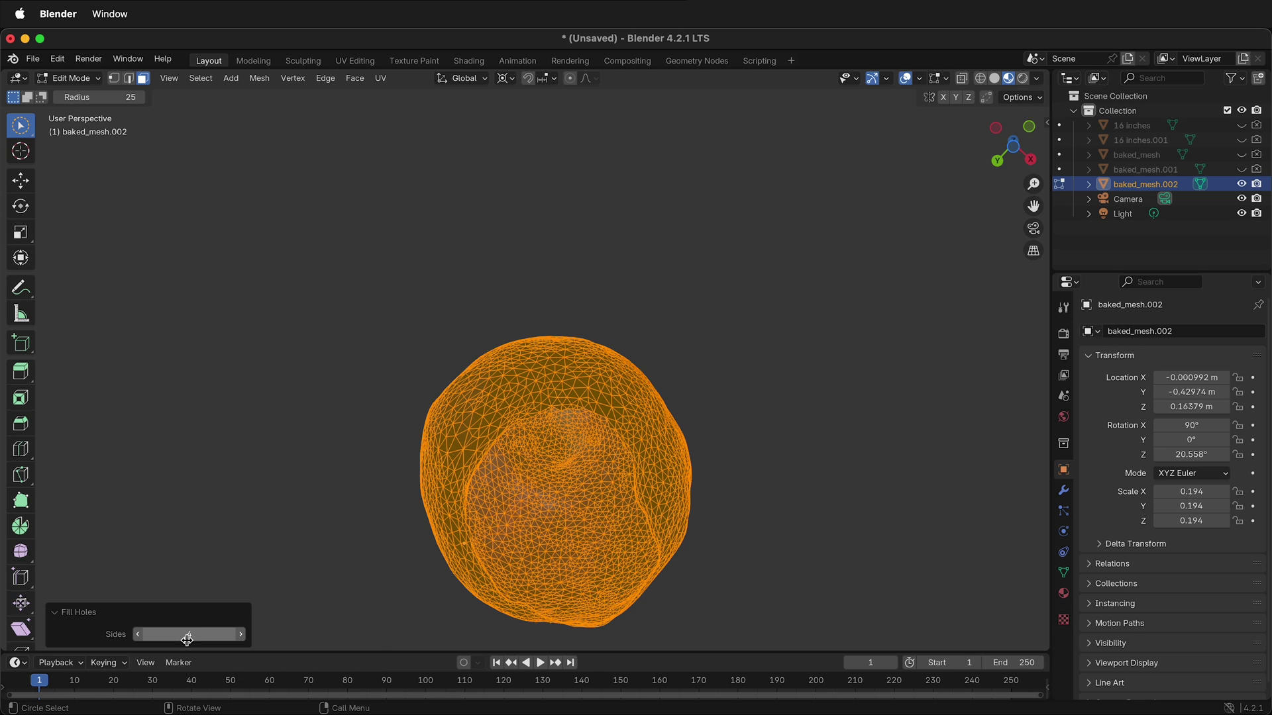
click(216, 638)
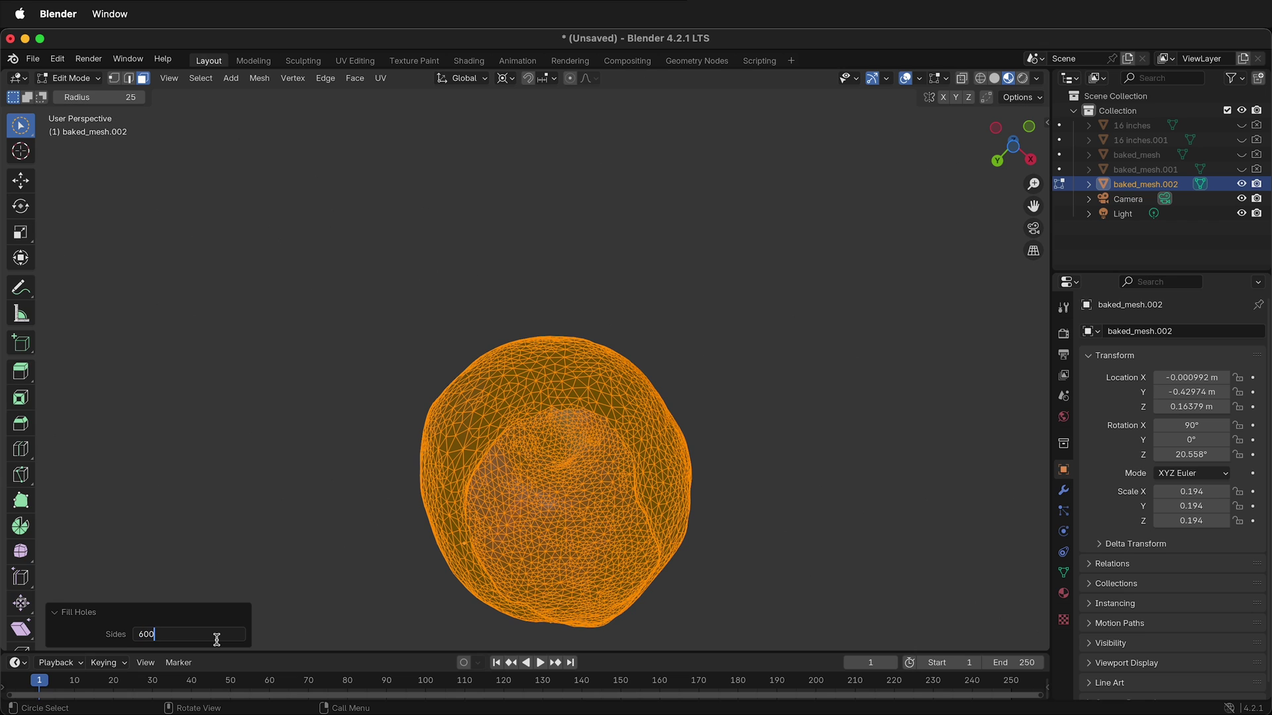
key(Return)
middle_drag(479, 558, 766, 379)
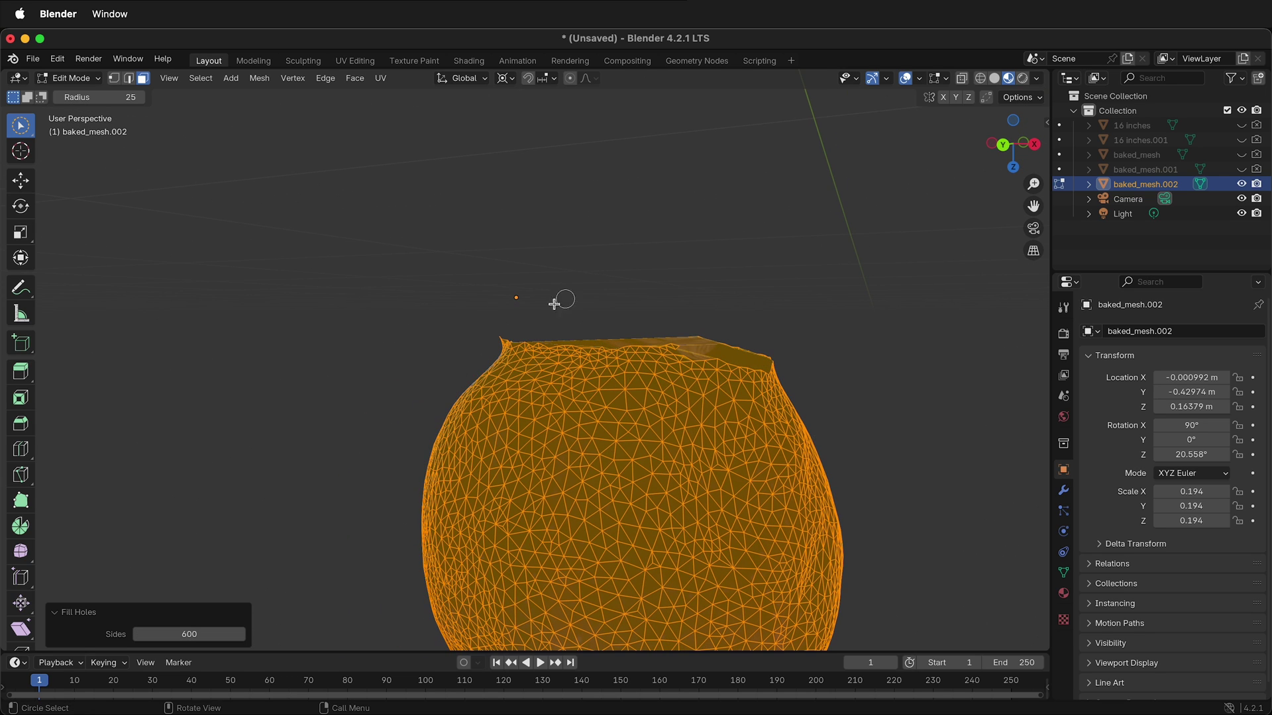
middle_drag(599, 321, 723, 379)
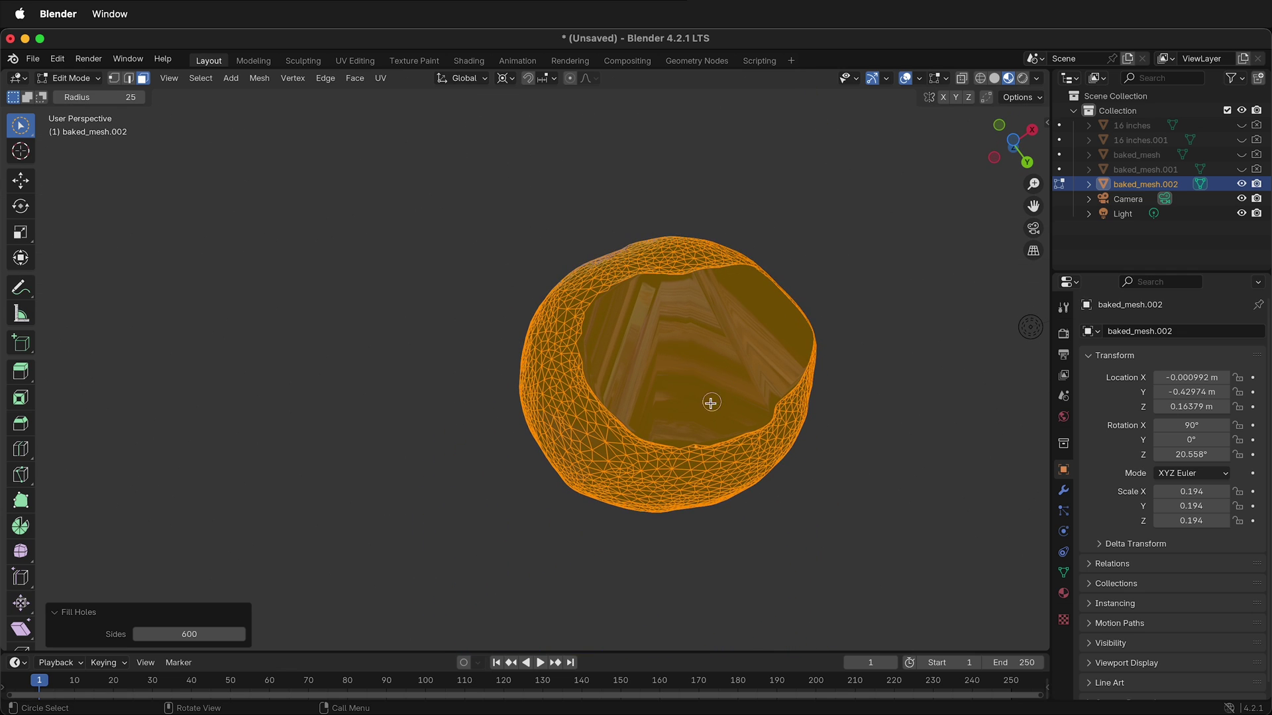
Leave Edit Mode, switch the apple to Sculpt Mode and enable Dyntopo, accepting the attribute data warning
key(Tab)
middle_drag(623, 505, 625, 468)
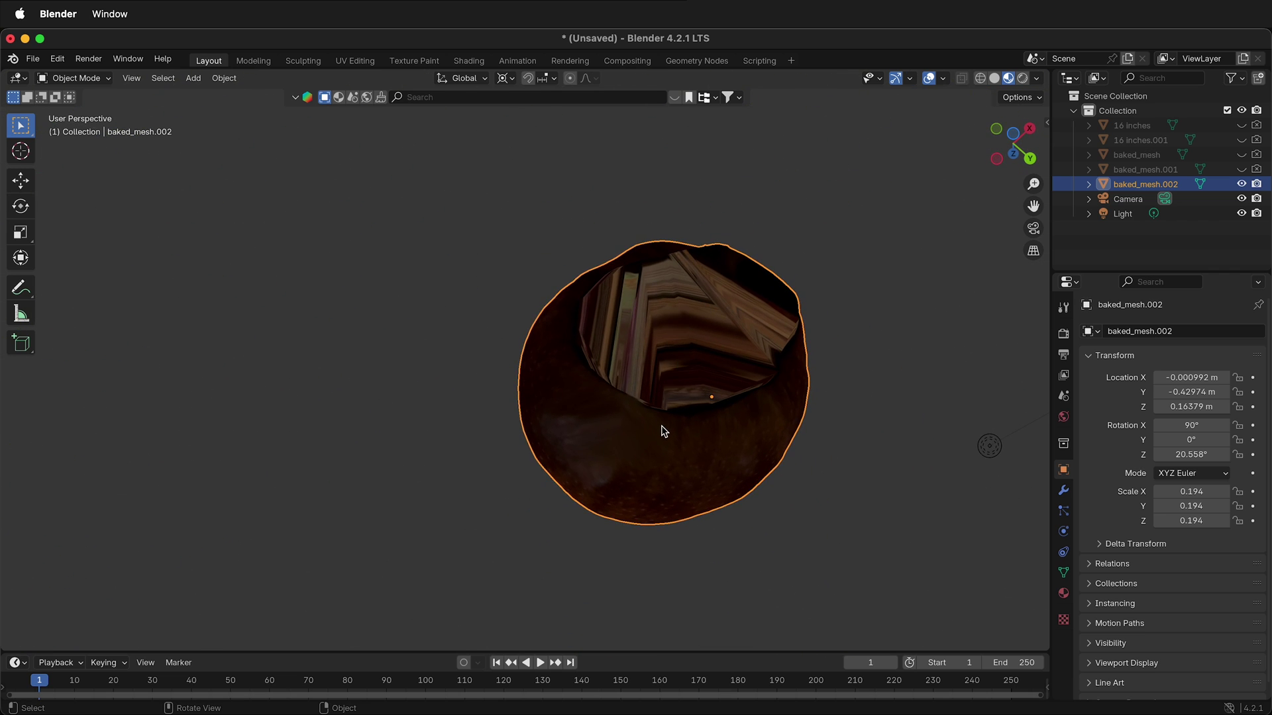
middle_drag(634, 463, 772, 358)
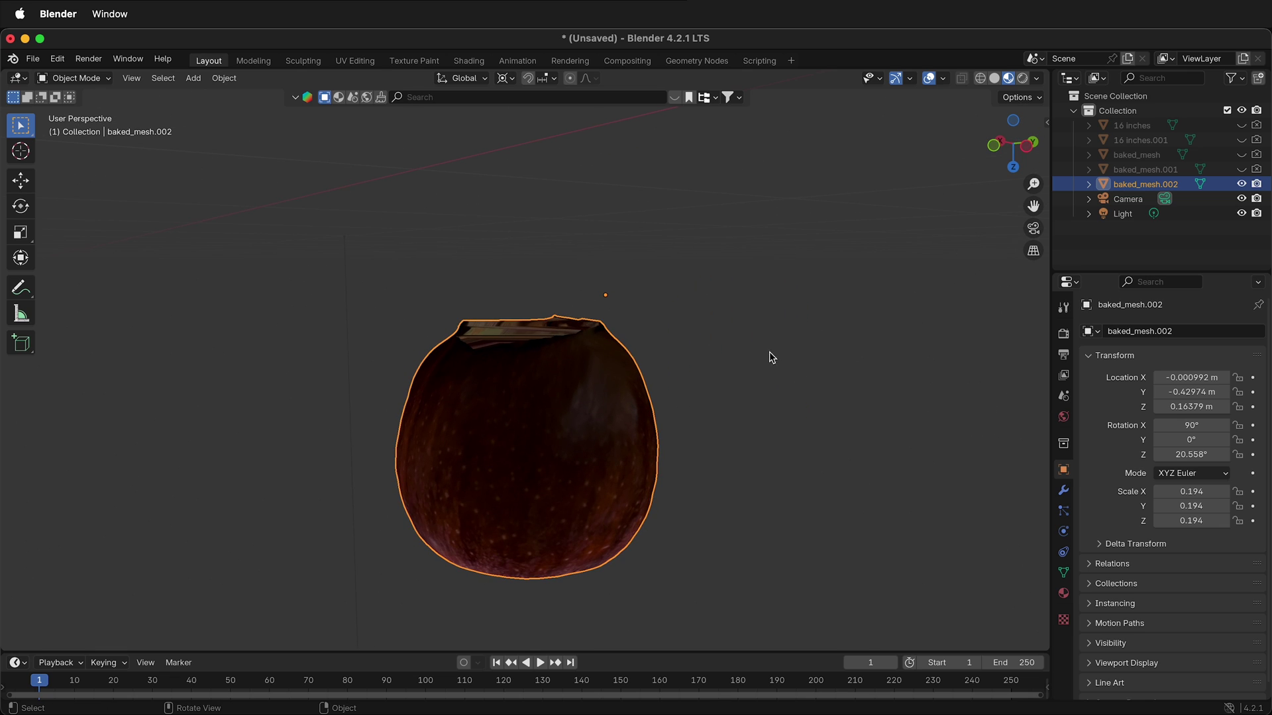
click(86, 78)
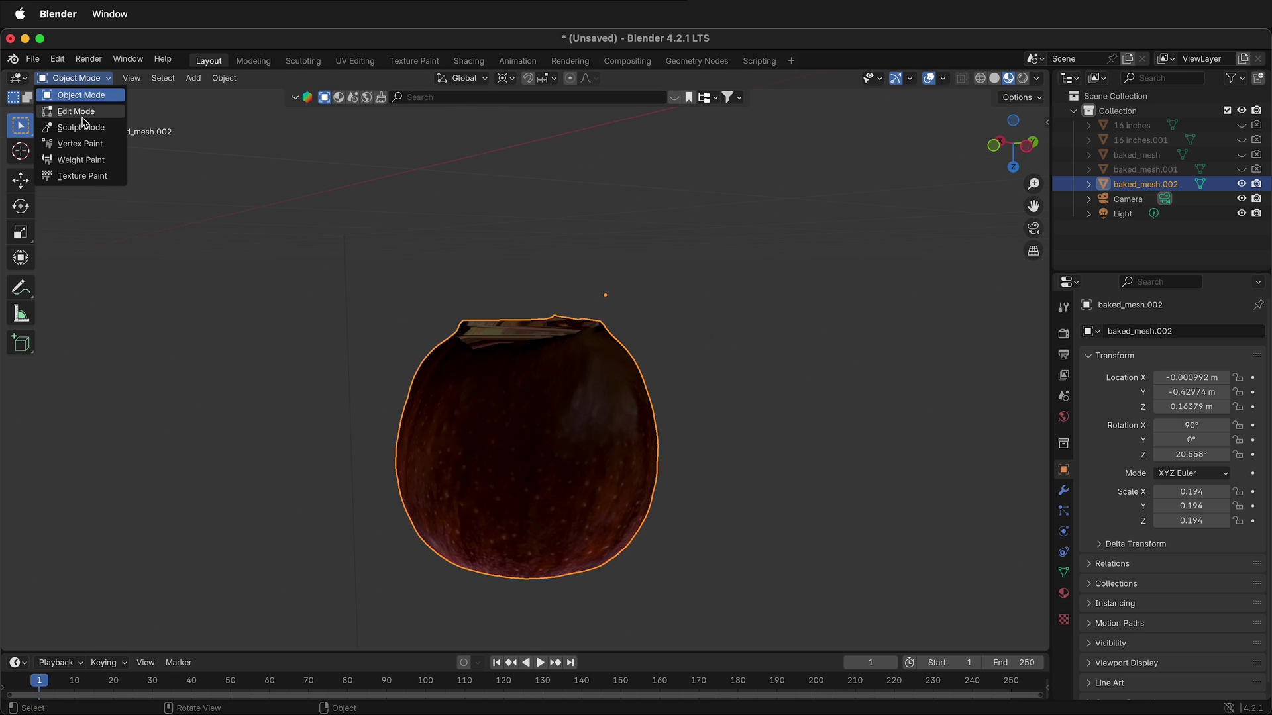
click(79, 128)
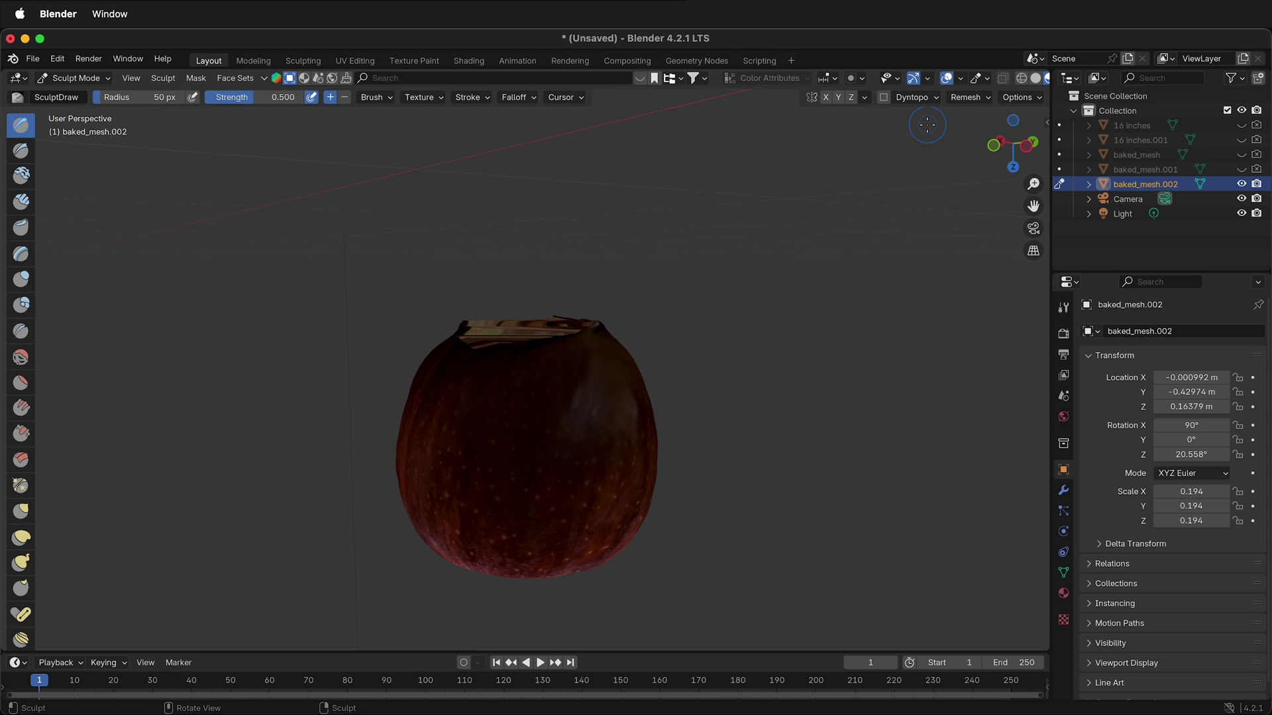
click(884, 99)
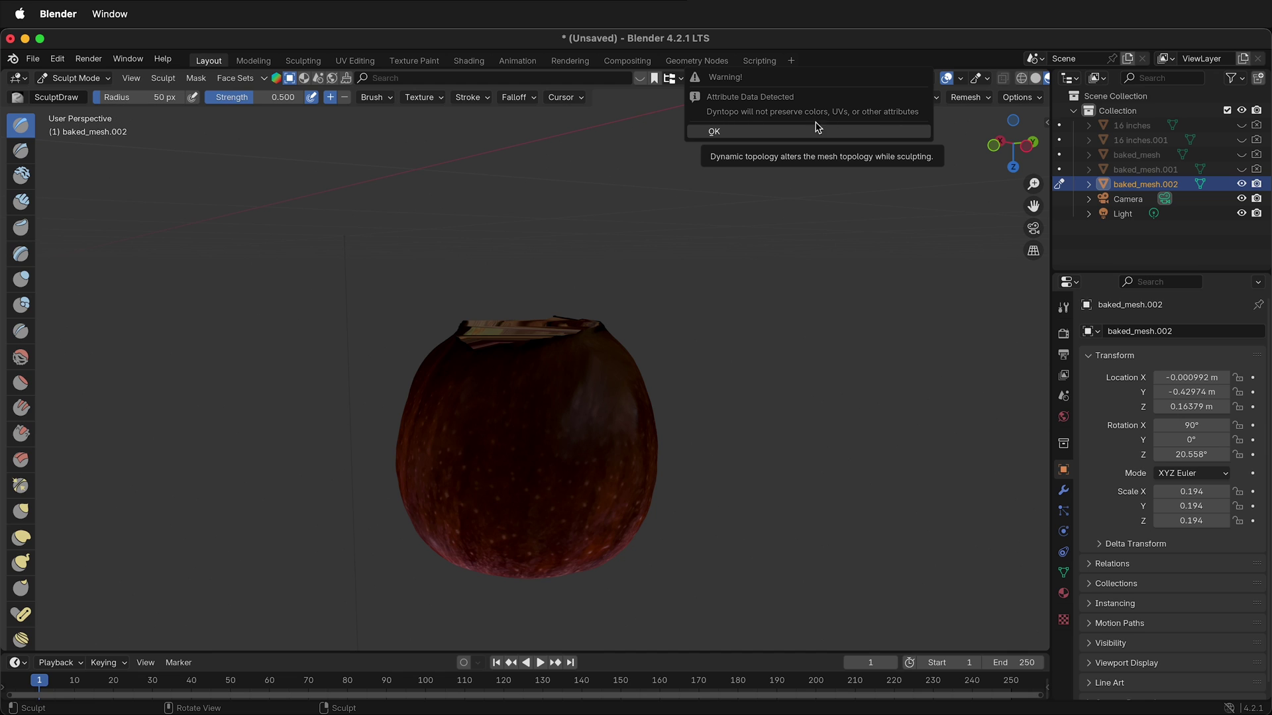
click(751, 133)
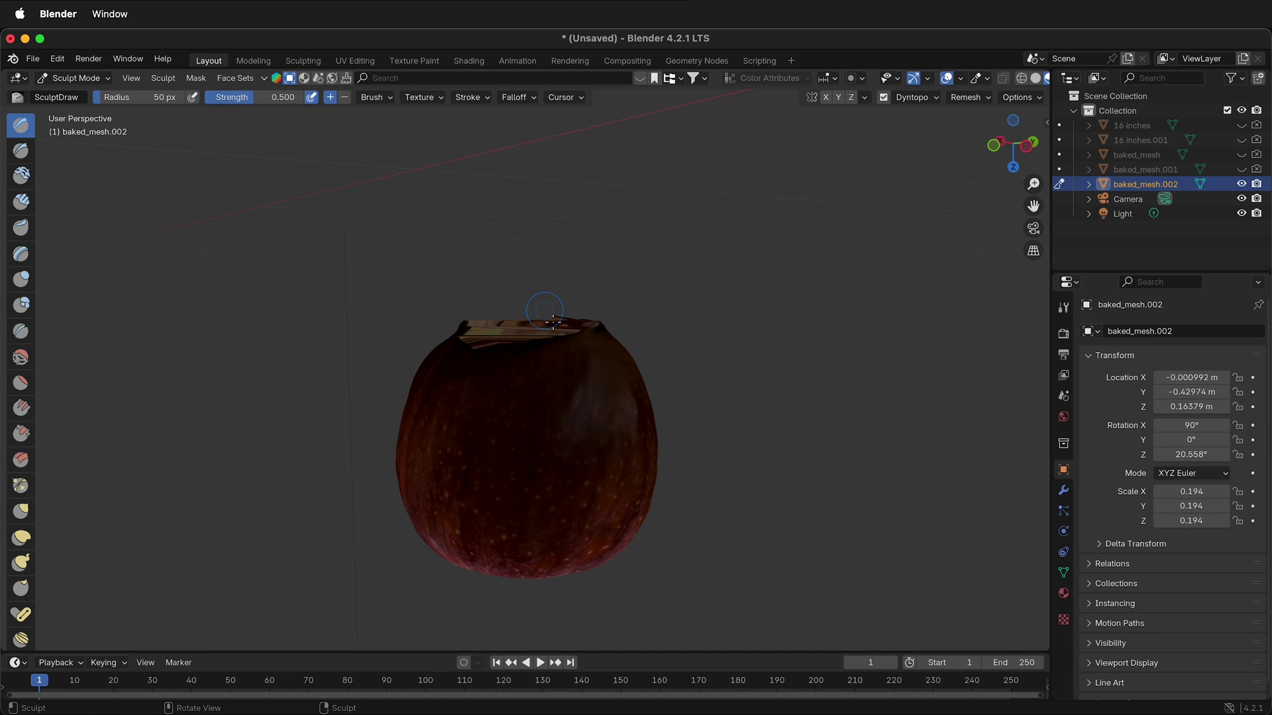
Sculpt over the filled base cap with the Draw brush at 50 px radius and 0.500 strength
middle_drag(552, 323, 584, 398)
scroll(585, 422, up, 2)
mouse_move(505, 346)
middle_down()
mouse_move(518, 324)
mouse_move(625, 514)
middle_up()
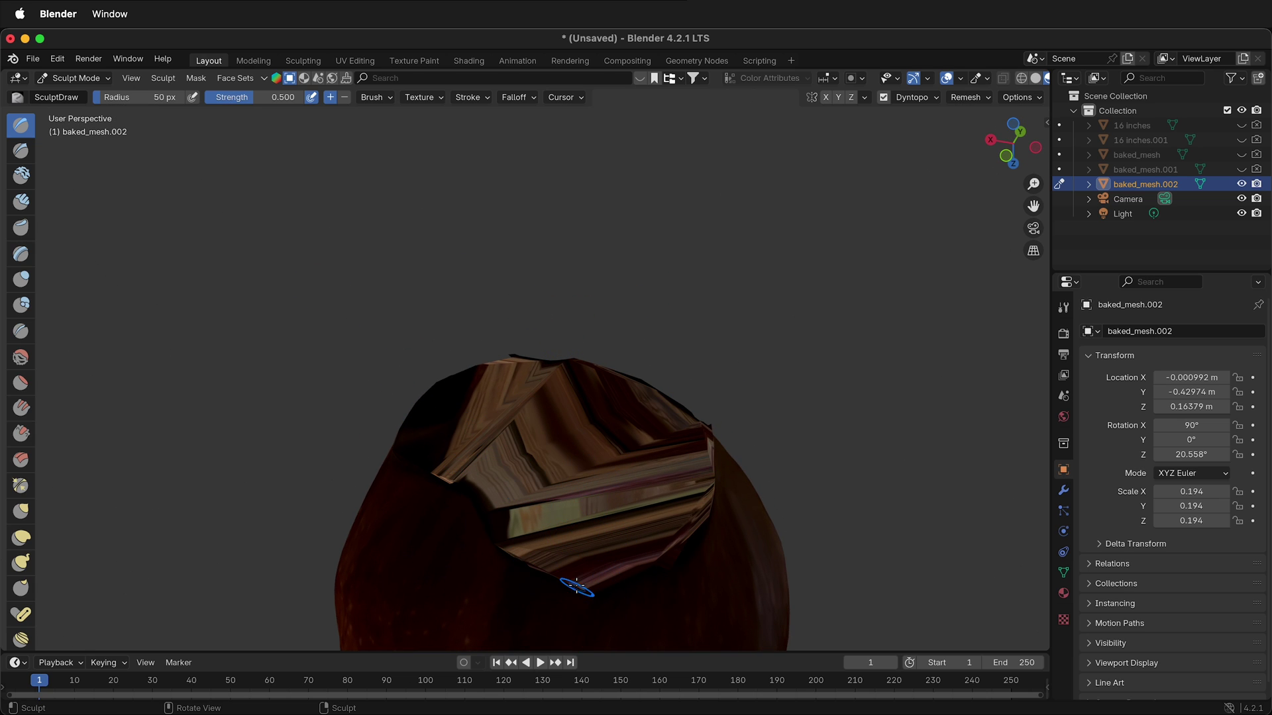
middle_drag(576, 586, 504, 447)
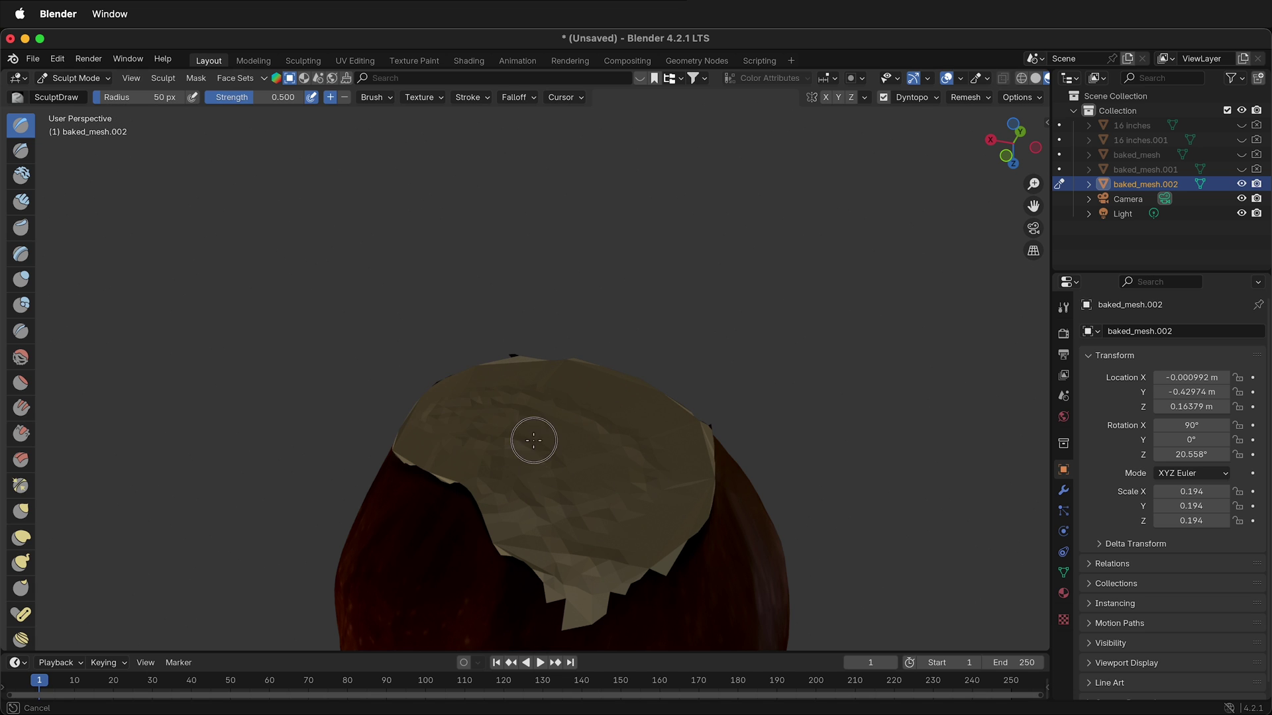
drag(533, 440, 561, 455)
Brush Draw strokes along the rim where the filled cap meets the apple's skin
scroll(564, 457, up, 3)
mouse_move(526, 568)
shift+middle_down()
mouse_move(563, 607)
mouse_move(556, 620)
mouse_move(630, 389)
mouse_move(784, 275)
mouse_move(608, 559)
shift+middle_up()
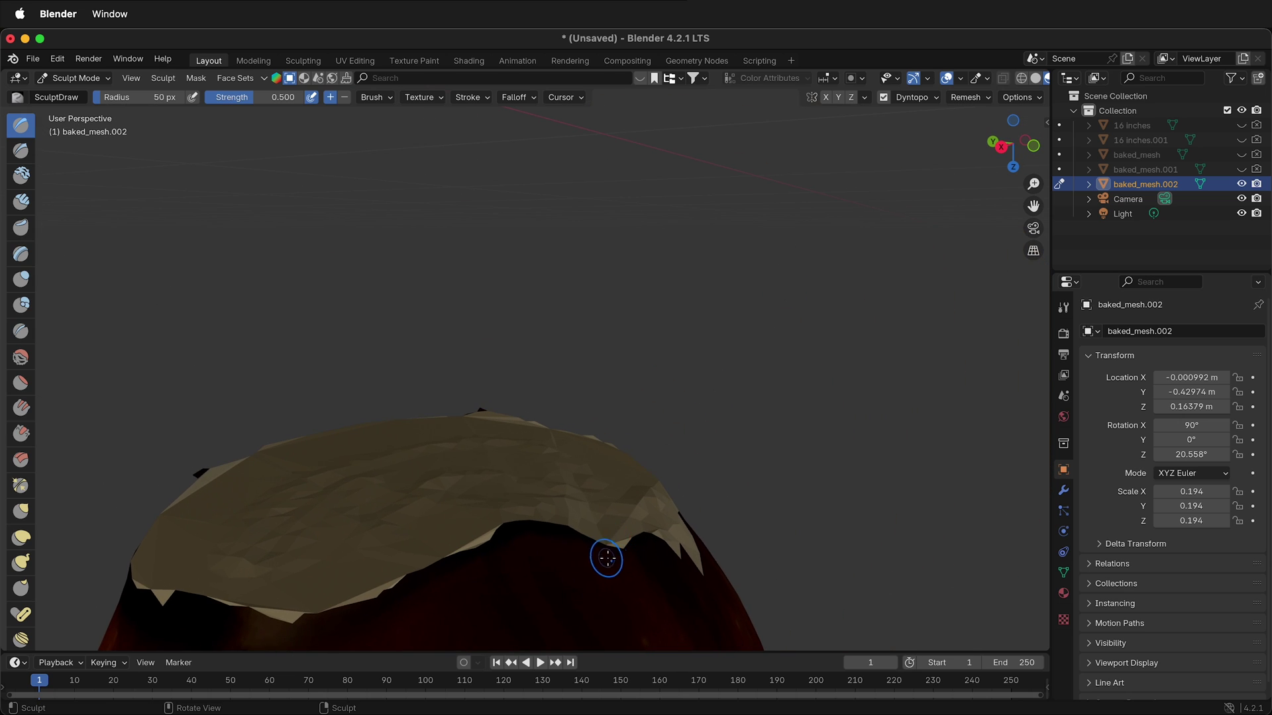
mouse_move(607, 558)
mouse_down()
mouse_move(554, 519)
mouse_move(312, 602)
mouse_move(172, 592)
mouse_up()
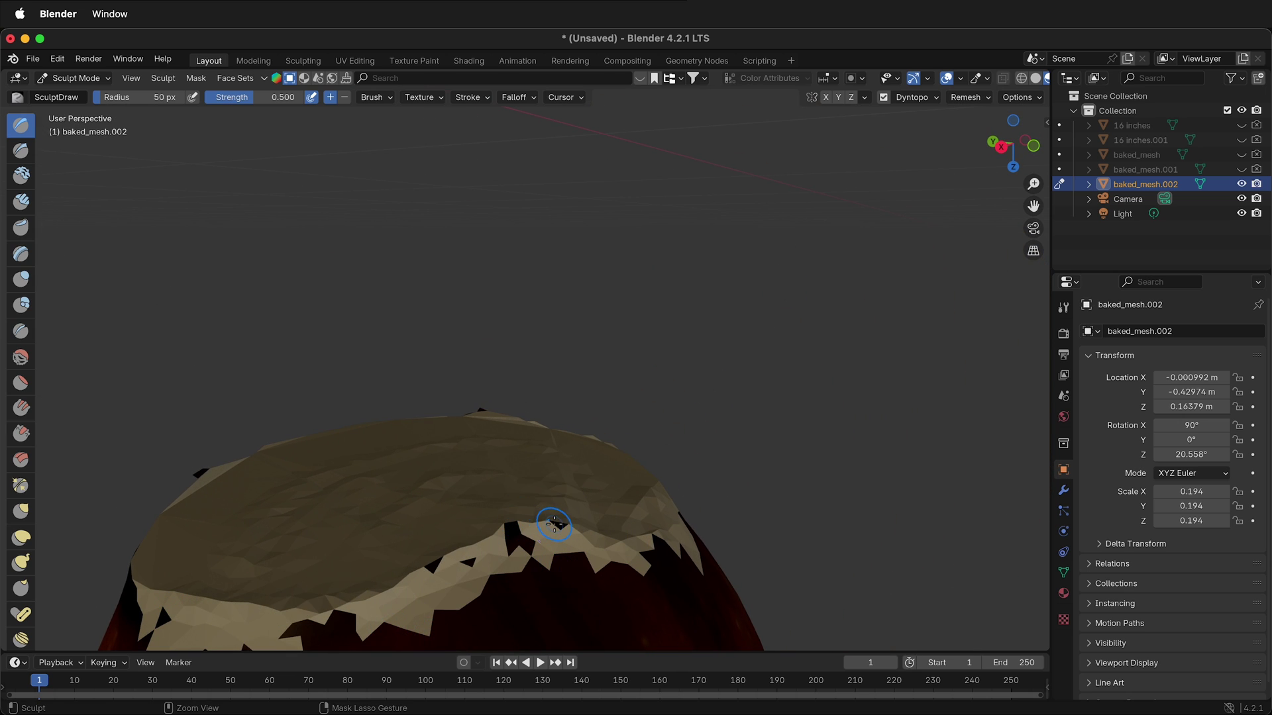
Flatten the rim between the cap and the apple's skin with the Flatten/Contrast brush at 50 px radius
mouse_move(423, 576)
middle_down()
mouse_move(589, 510)
mouse_move(469, 515)
middle_up()
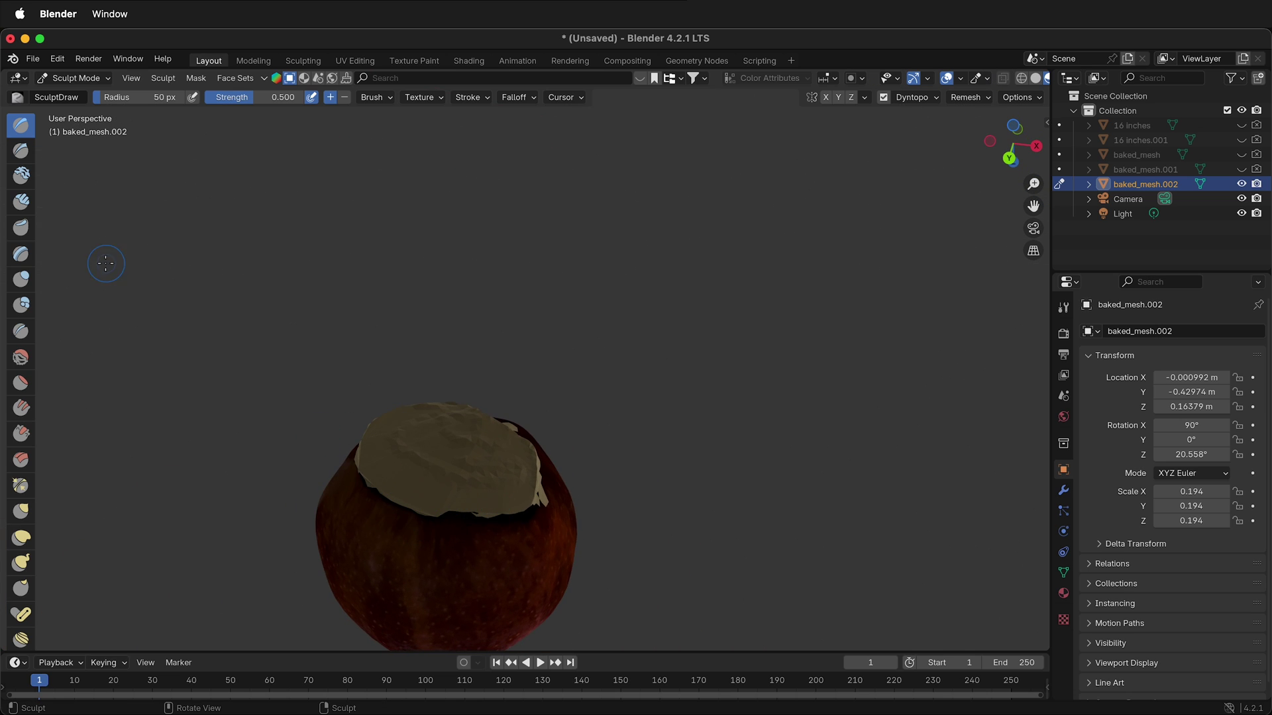
click(20, 382)
scroll(430, 508, up, 4)
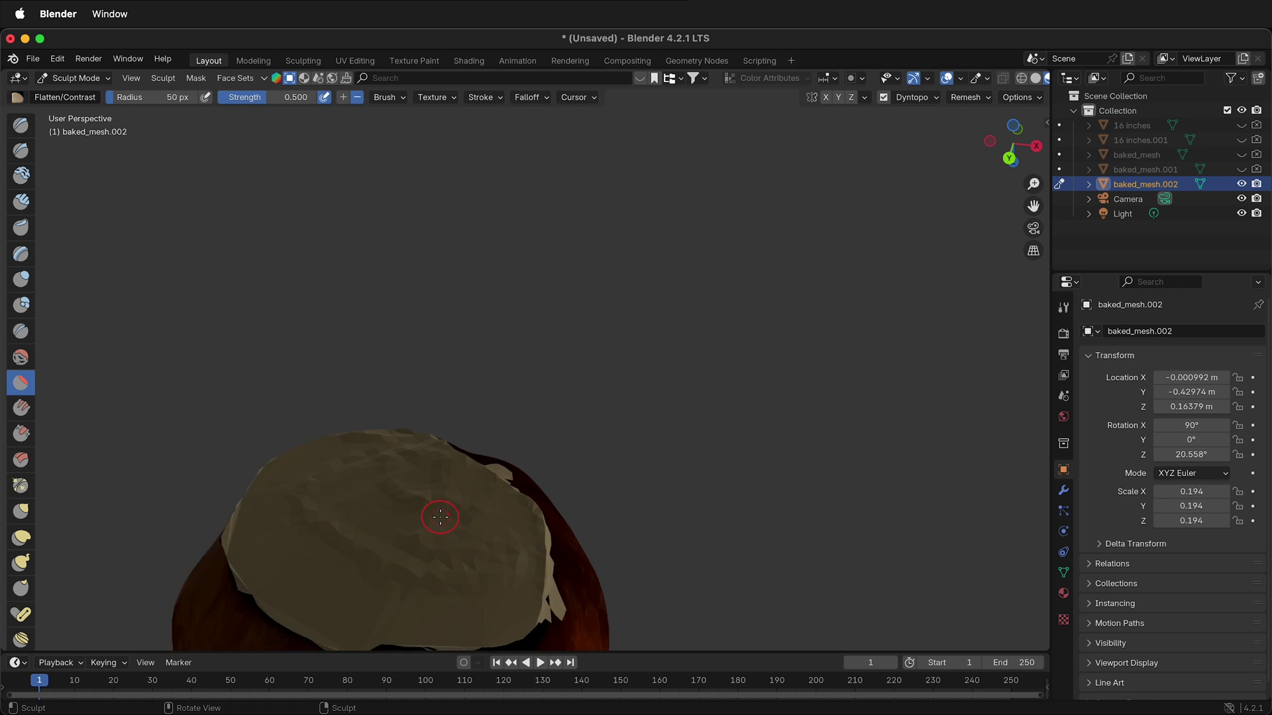
mouse_move(446, 530)
middle_down()
mouse_move(239, 520)
mouse_move(314, 465)
middle_up()
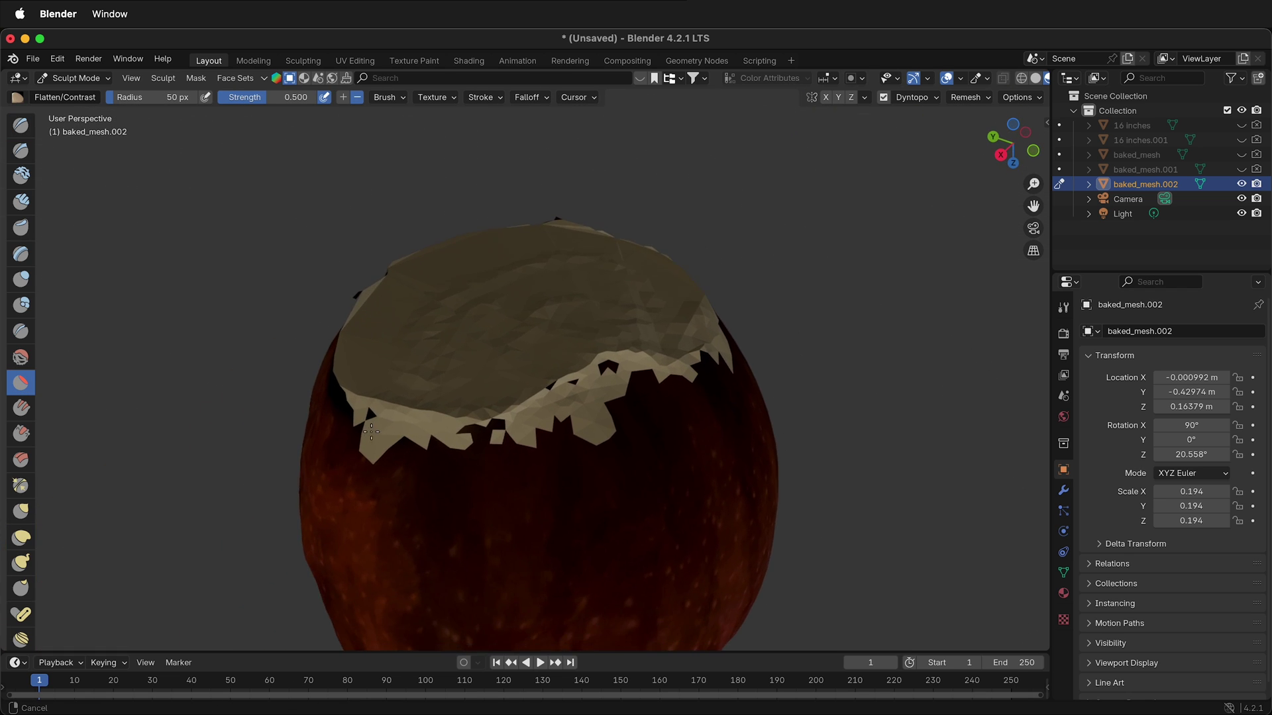
mouse_move(520, 417)
mouse_down()
mouse_move(397, 408)
mouse_move(682, 348)
mouse_move(503, 361)
mouse_up()
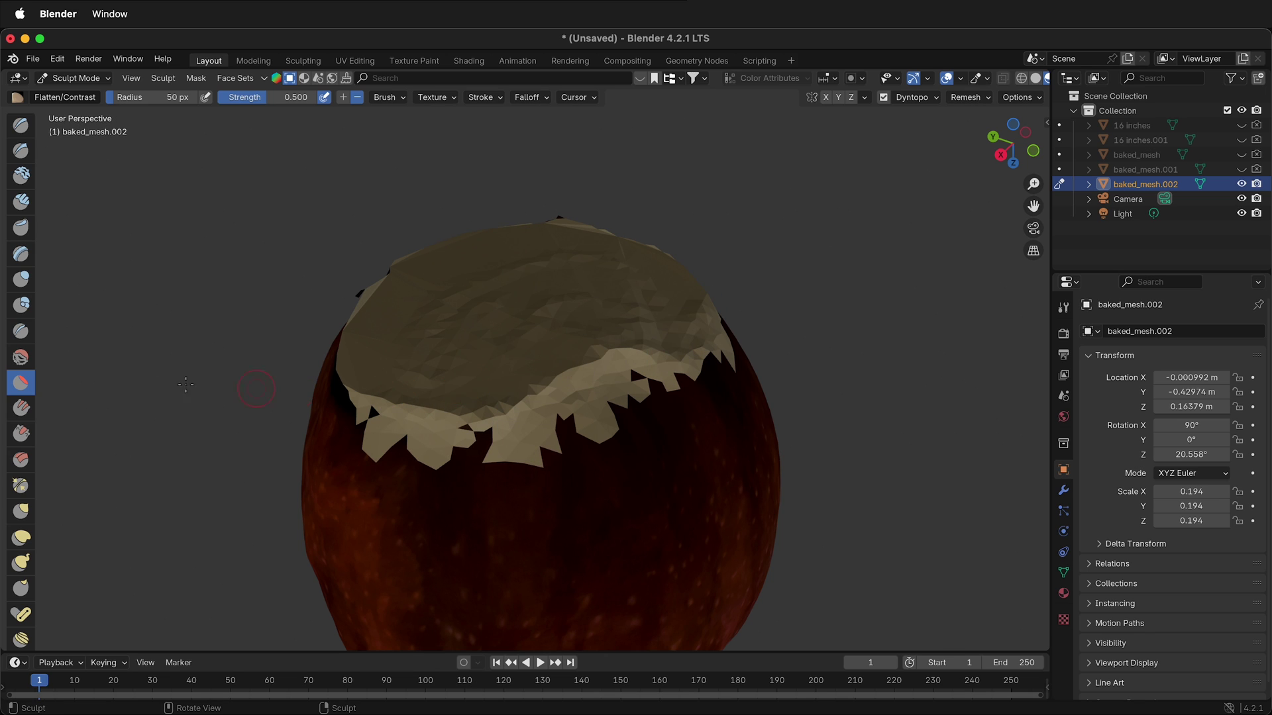
Smooth the rim between the filled cap and the apple's skin with the Smooth brush at 50 px radius and 0.700 strength
click(21, 359)
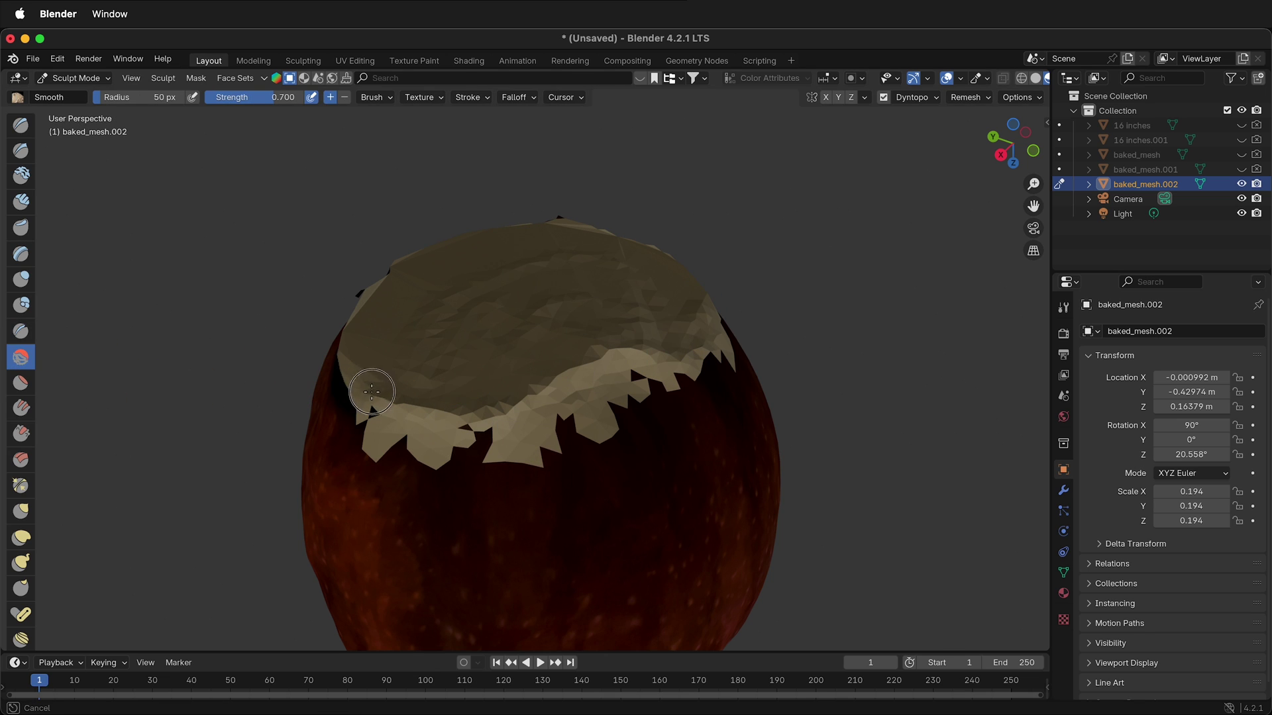
drag(375, 396, 361, 333)
mouse_move(406, 410)
mouse_down()
mouse_move(493, 414)
mouse_move(573, 398)
mouse_move(587, 351)
mouse_move(509, 408)
mouse_up()
middle_drag(472, 429, 329, 518)
mouse_move(166, 555)
mouse_down()
mouse_move(72, 471)
mouse_move(110, 530)
mouse_move(100, 510)
mouse_up()
scroll(383, 502, down, 2)
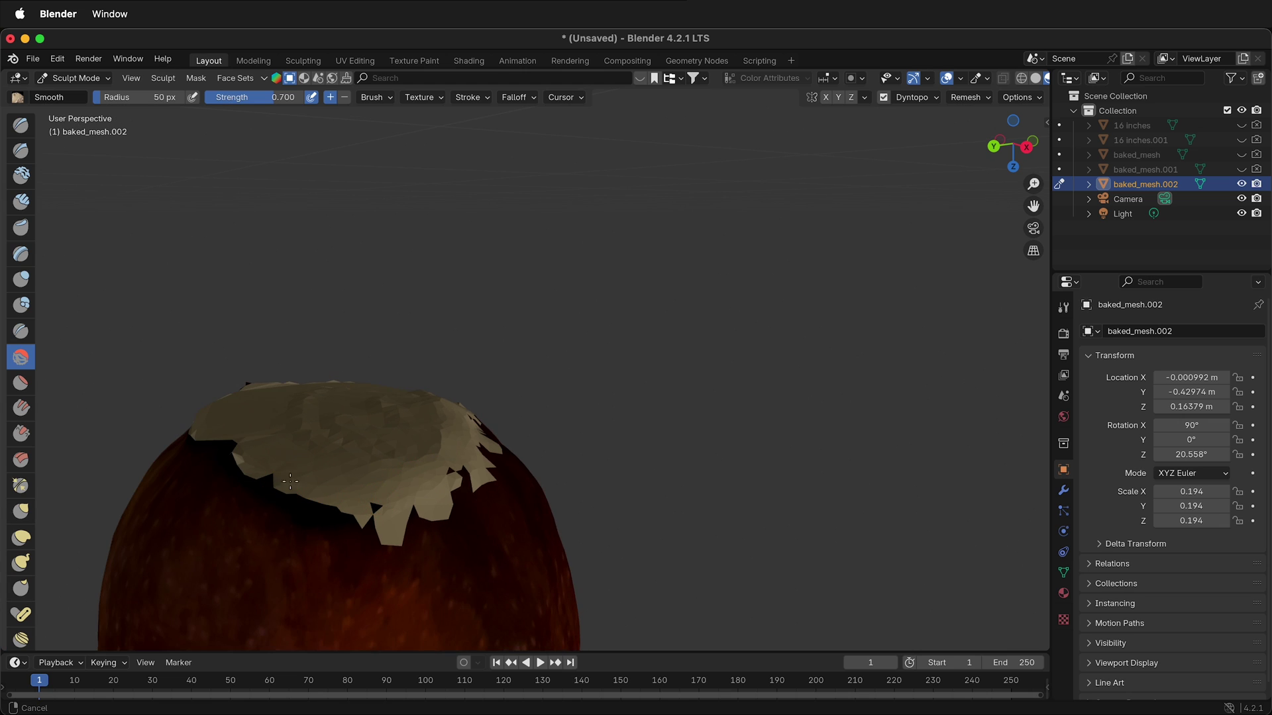
middle_drag(317, 490, 674, 379)
mouse_move(574, 377)
mouse_down()
mouse_move(553, 371)
mouse_move(583, 363)
mouse_up()
middle_drag(464, 378, 433, 430)
mouse_move(399, 323)
mouse_down()
mouse_move(488, 363)
mouse_move(505, 356)
mouse_up()
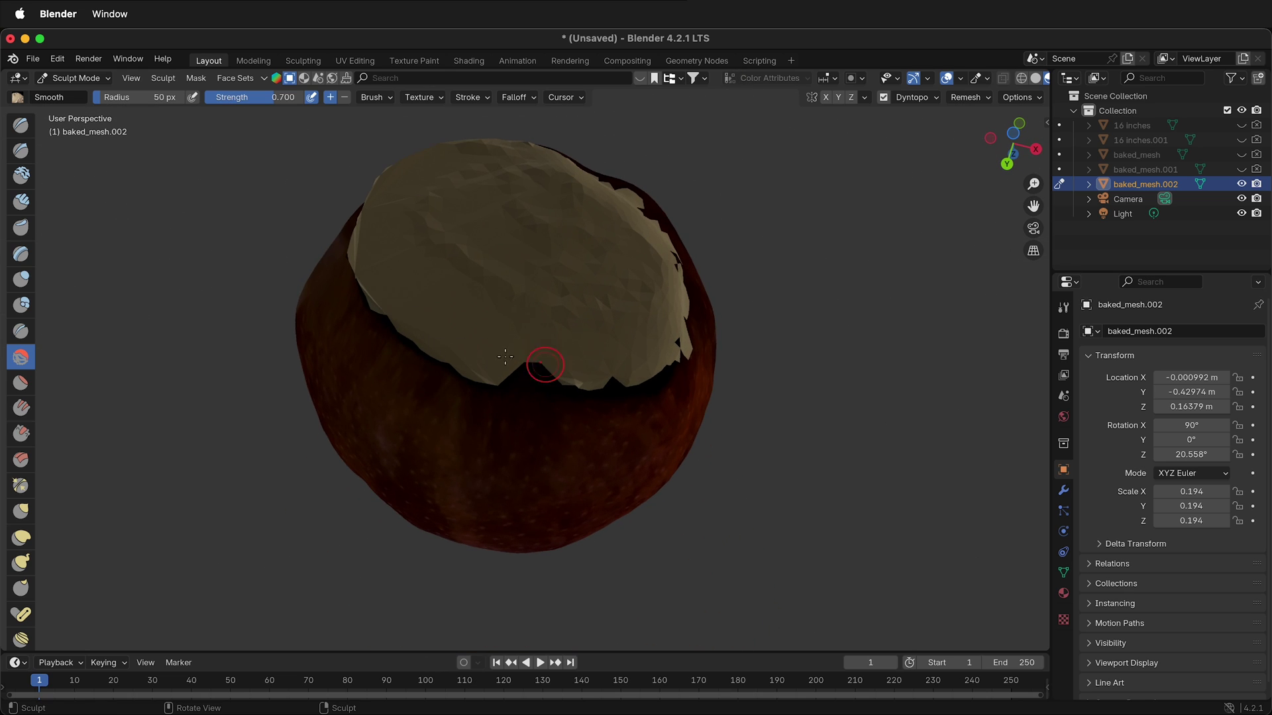
Flatten the cap's edge with the Flatten/Contrast brush at 50 px radius and 0.500 strength
click(20, 384)
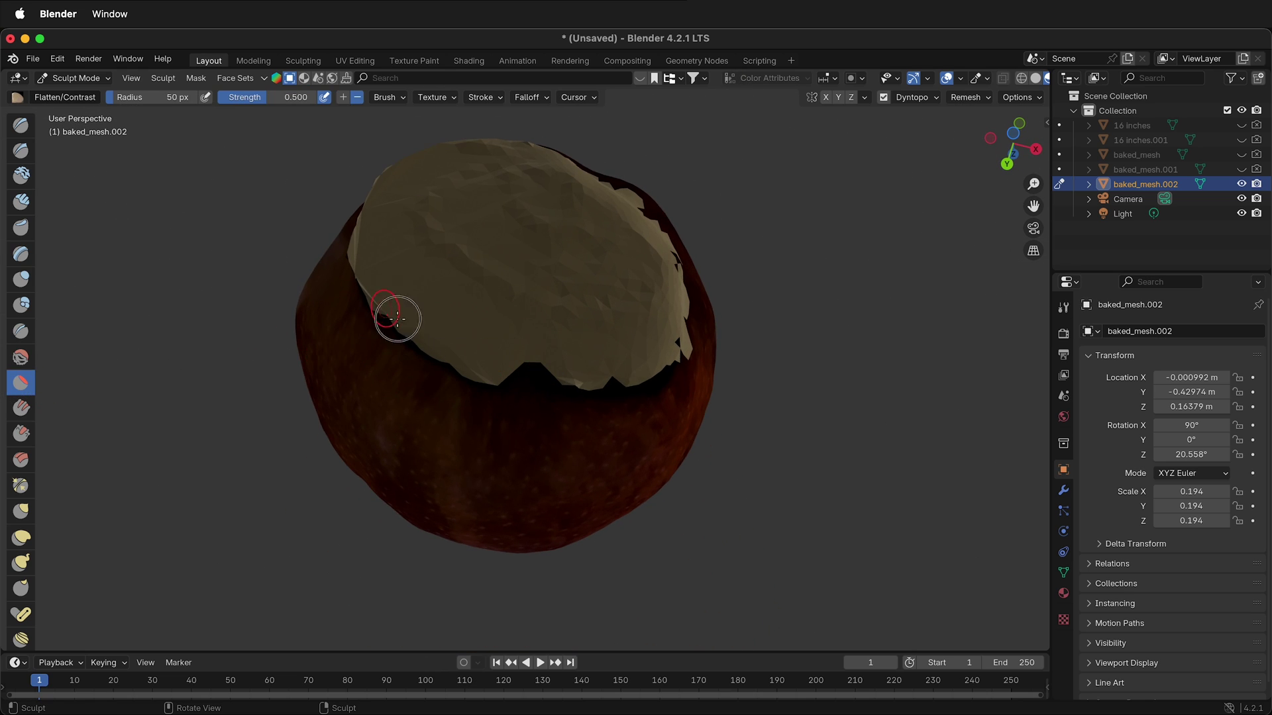
mouse_move(397, 318)
mouse_down()
mouse_move(545, 361)
mouse_move(449, 361)
mouse_up()
mouse_move(377, 190)
middle_down()
mouse_move(503, 295)
mouse_move(591, 261)
mouse_move(547, 397)
middle_up()
mouse_move(562, 351)
mouse_down()
mouse_move(526, 395)
mouse_move(376, 442)
mouse_move(205, 424)
mouse_up()
mouse_move(205, 424)
middle_down()
mouse_move(496, 440)
mouse_move(477, 563)
middle_up()
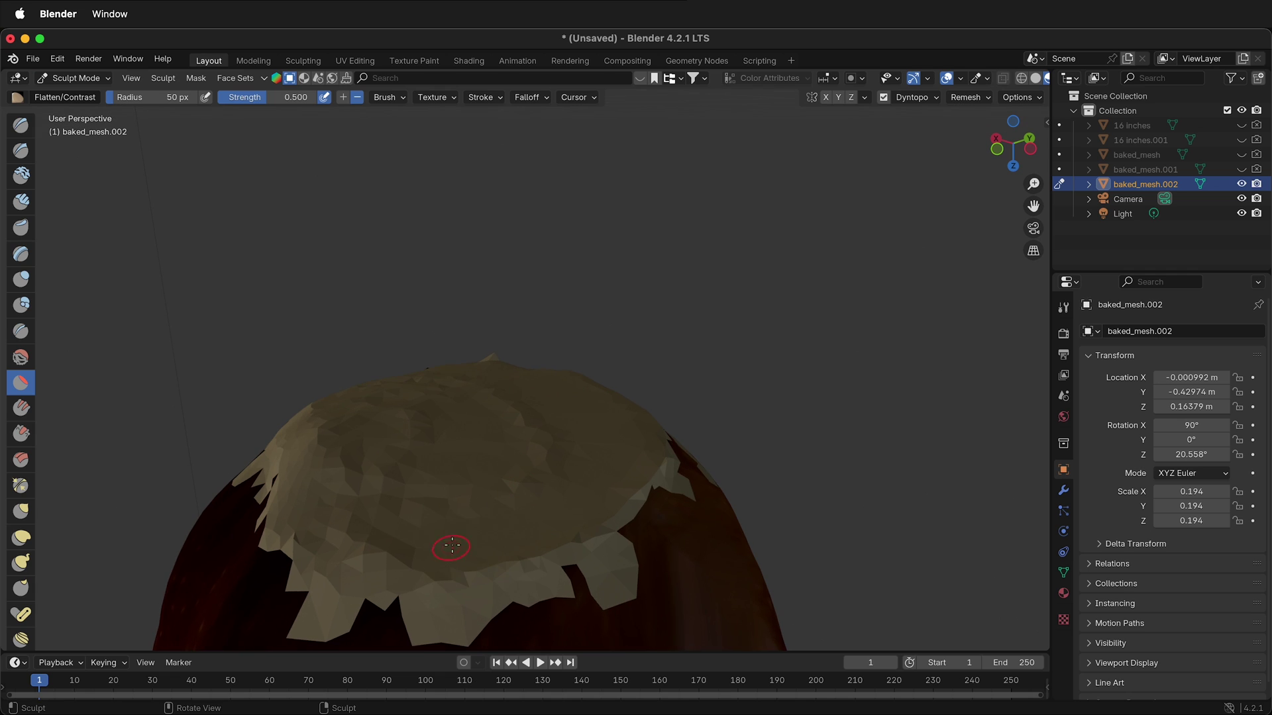
Build up the surface of the filled base cap with the Draw brush at 50 px radius and 0.500 strength
scroll(451, 546, down, 2)
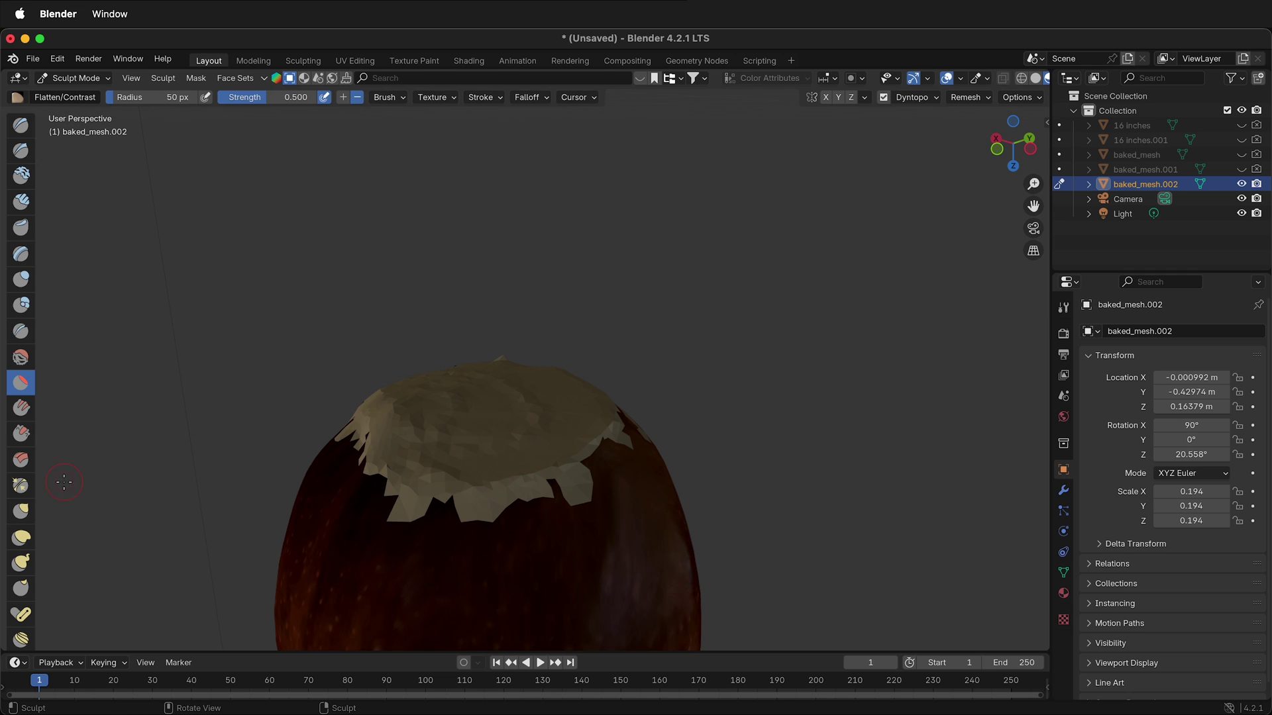
click(21, 125)
drag(449, 448, 461, 451)
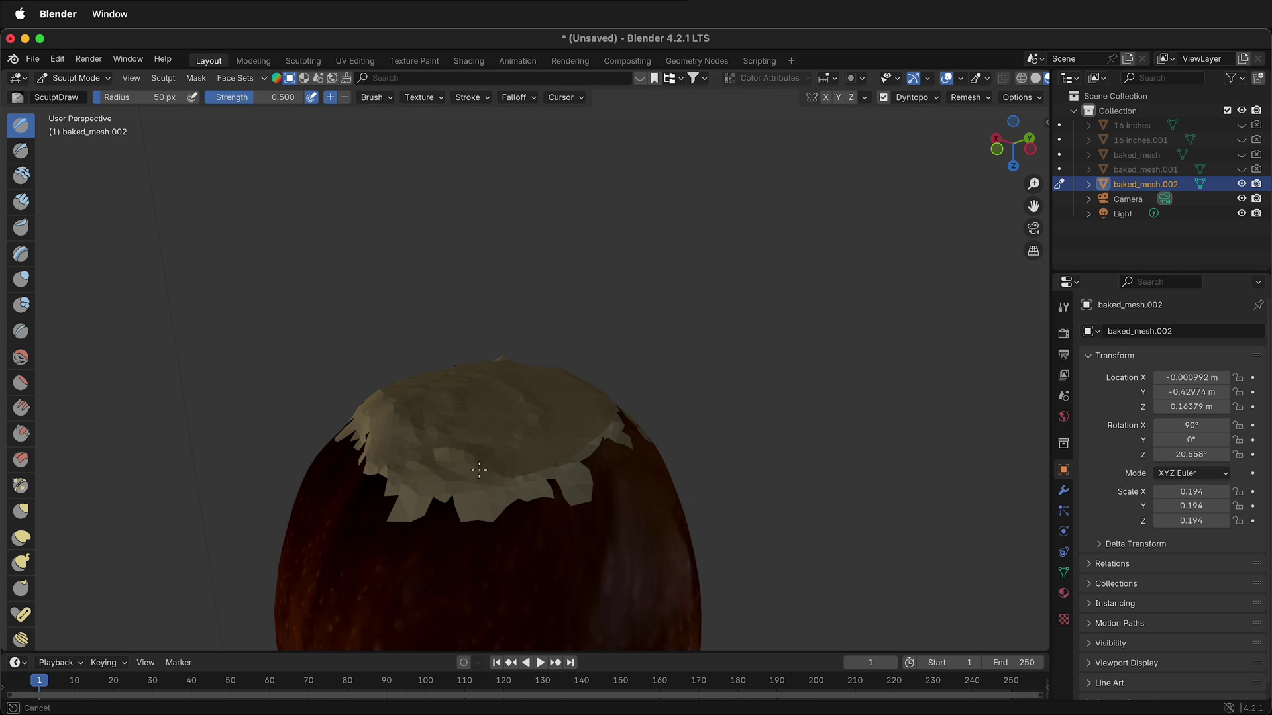
mouse_move(539, 473)
middle_down()
mouse_move(497, 417)
mouse_move(421, 420)
middle_up()
mouse_move(411, 419)
mouse_down()
mouse_move(390, 393)
mouse_move(356, 414)
mouse_up()
mouse_move(344, 415)
middle_down()
mouse_move(527, 420)
mouse_move(411, 453)
middle_up()
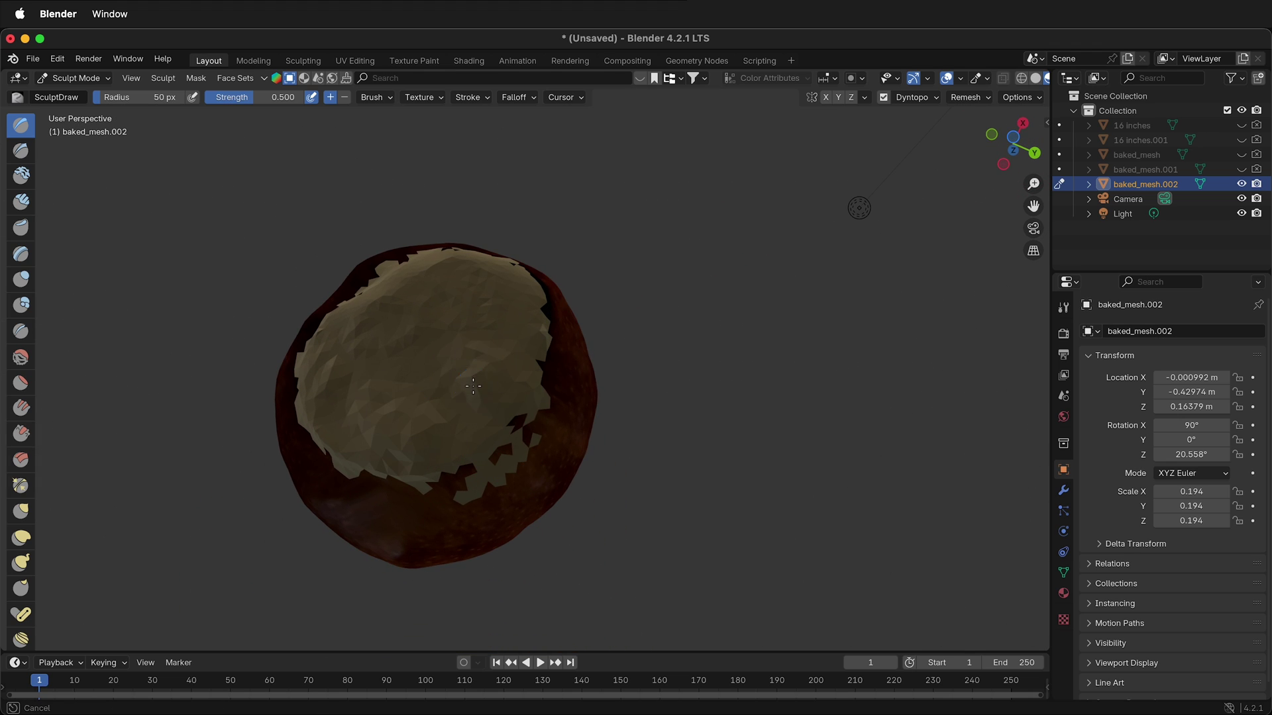
mouse_move(466, 285)
mouse_down()
mouse_move(411, 285)
mouse_move(445, 324)
mouse_move(388, 332)
mouse_up()
drag(345, 410, 331, 397)
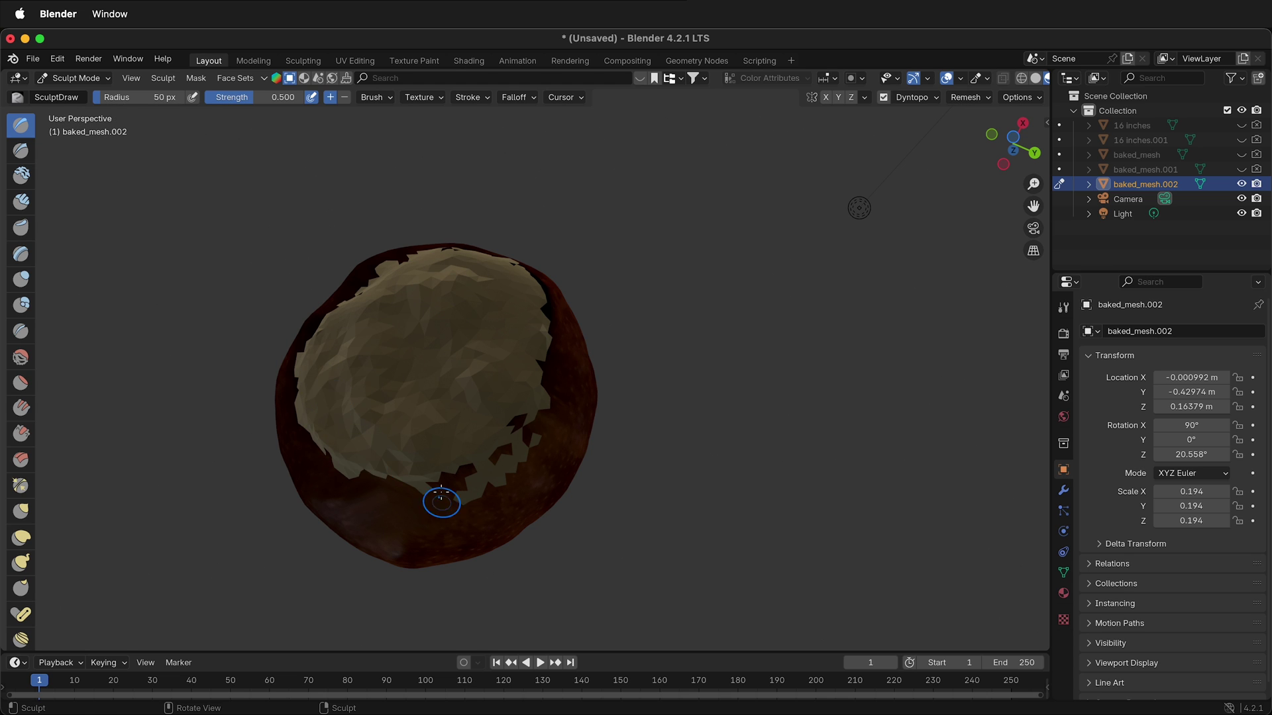
Add more Draw brush strokes around the cap's jagged edge to blend it into the apple's sides
mouse_move(441, 499)
middle_down()
mouse_move(442, 424)
mouse_move(424, 410)
mouse_move(444, 446)
middle_up()
drag(446, 446, 406, 442)
middle_drag(453, 449, 586, 442)
mouse_move(519, 385)
mouse_down()
mouse_move(446, 397)
mouse_move(496, 402)
mouse_up()
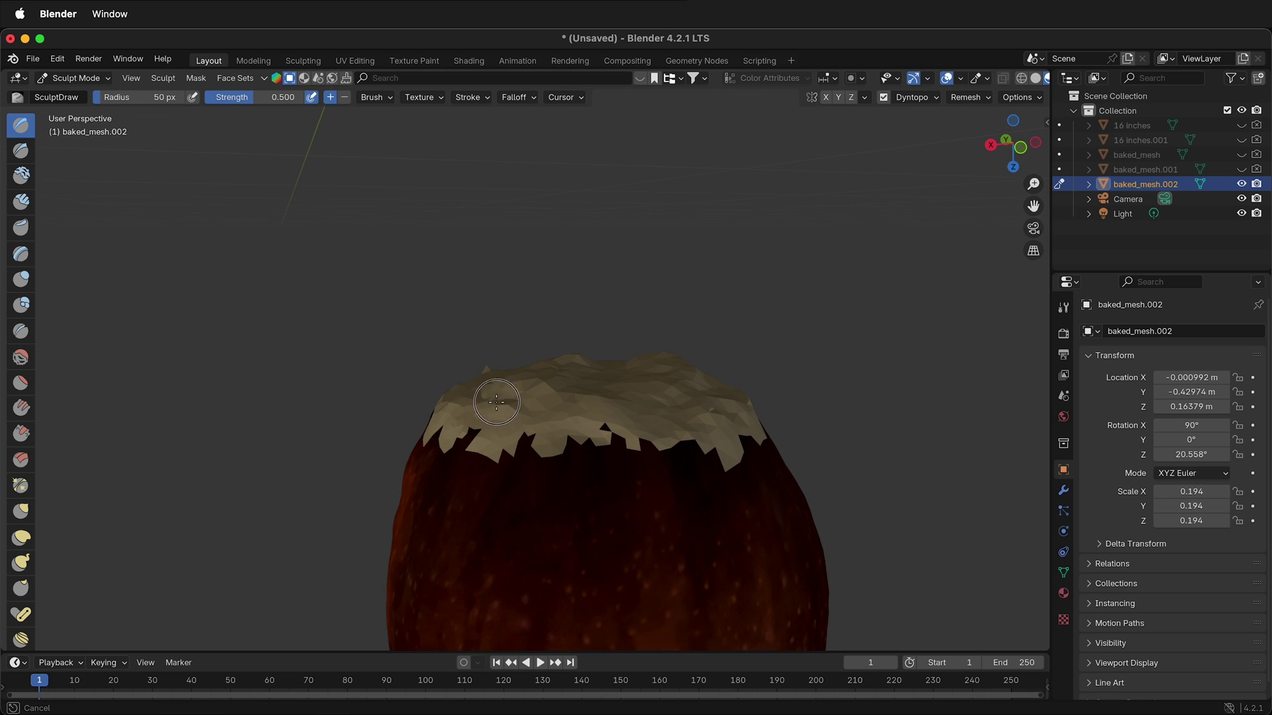
middle_drag(494, 415, 597, 429)
mouse_move(542, 407)
mouse_down()
mouse_move(559, 386)
mouse_move(545, 404)
mouse_up()
mouse_move(632, 523)
middle_down()
mouse_move(620, 473)
mouse_move(3, 532)
middle_up()
drag(300, 482, 467, 467)
Soften the faceted cap and its edge with the Smooth brush at 50 px radius and 0.700 strength
click(21, 357)
middle_drag(467, 467, 636, 457)
mouse_move(601, 407)
mouse_down()
mouse_move(540, 412)
mouse_move(544, 399)
mouse_up()
mouse_move(596, 399)
mouse_down()
mouse_move(653, 398)
mouse_move(543, 408)
mouse_move(647, 406)
mouse_move(590, 416)
mouse_up()
middle_drag(504, 416, 668, 400)
mouse_move(669, 399)
mouse_down()
mouse_move(525, 391)
mouse_move(605, 374)
mouse_up()
drag(465, 368, 478, 346)
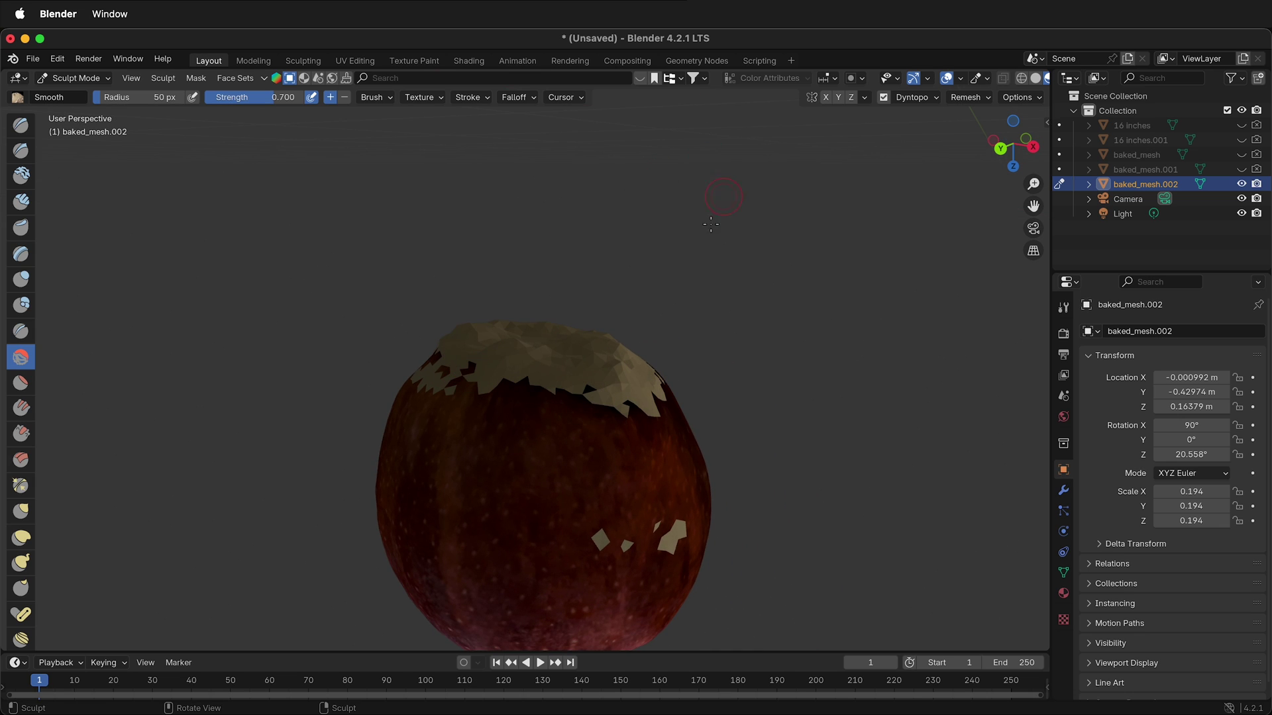
middle_drag(555, 383, 565, 447)
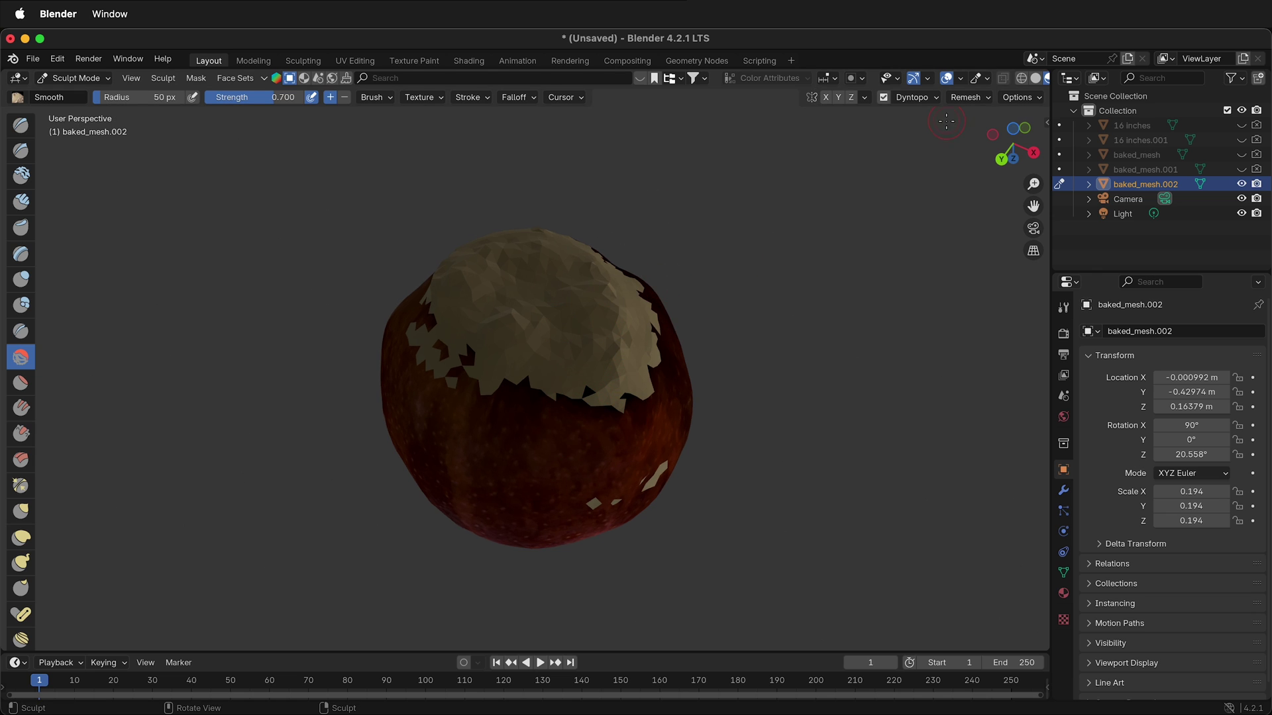
Switch the viewport to solid shading and smooth the apple's side just below the cap
click(1034, 80)
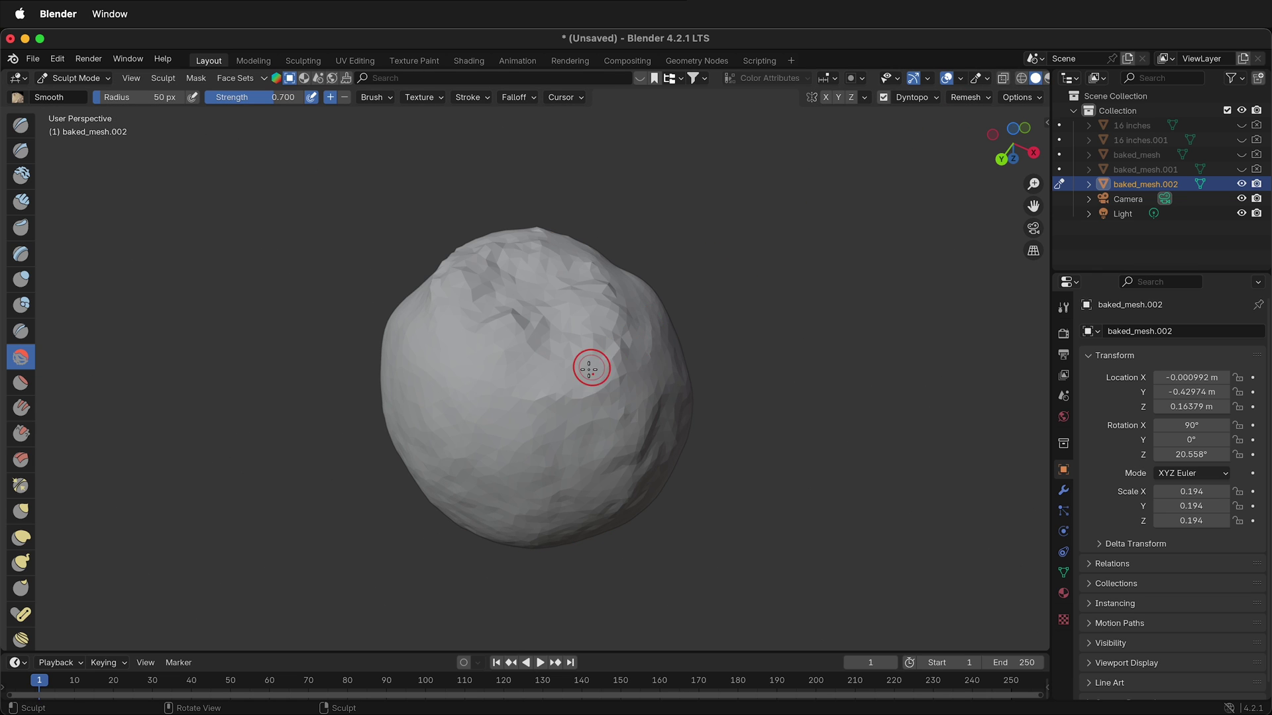
mouse_move(590, 369)
middle_down()
mouse_move(404, 344)
mouse_move(586, 418)
mouse_move(776, 329)
middle_up()
mouse_move(439, 436)
mouse_down()
mouse_move(395, 439)
mouse_move(416, 436)
mouse_move(414, 404)
mouse_up()
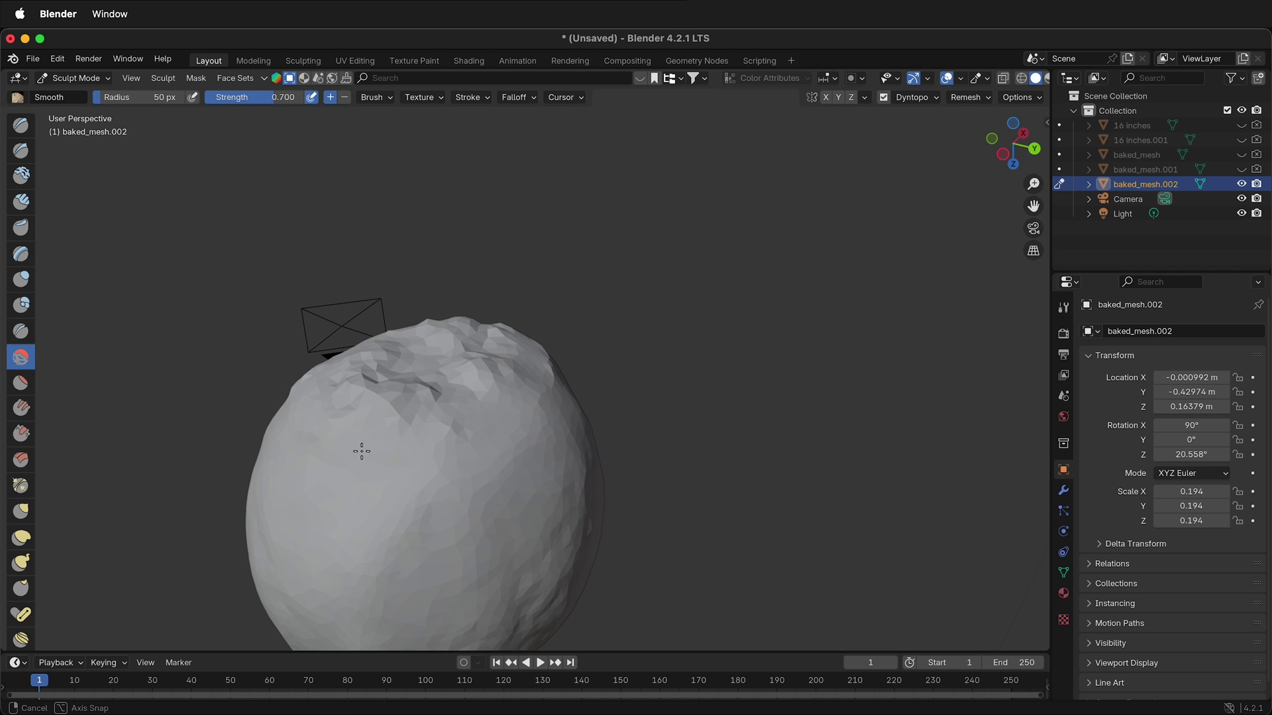
middle_drag(360, 451, 457, 449)
drag(457, 455, 449, 463)
drag(365, 476, 358, 477)
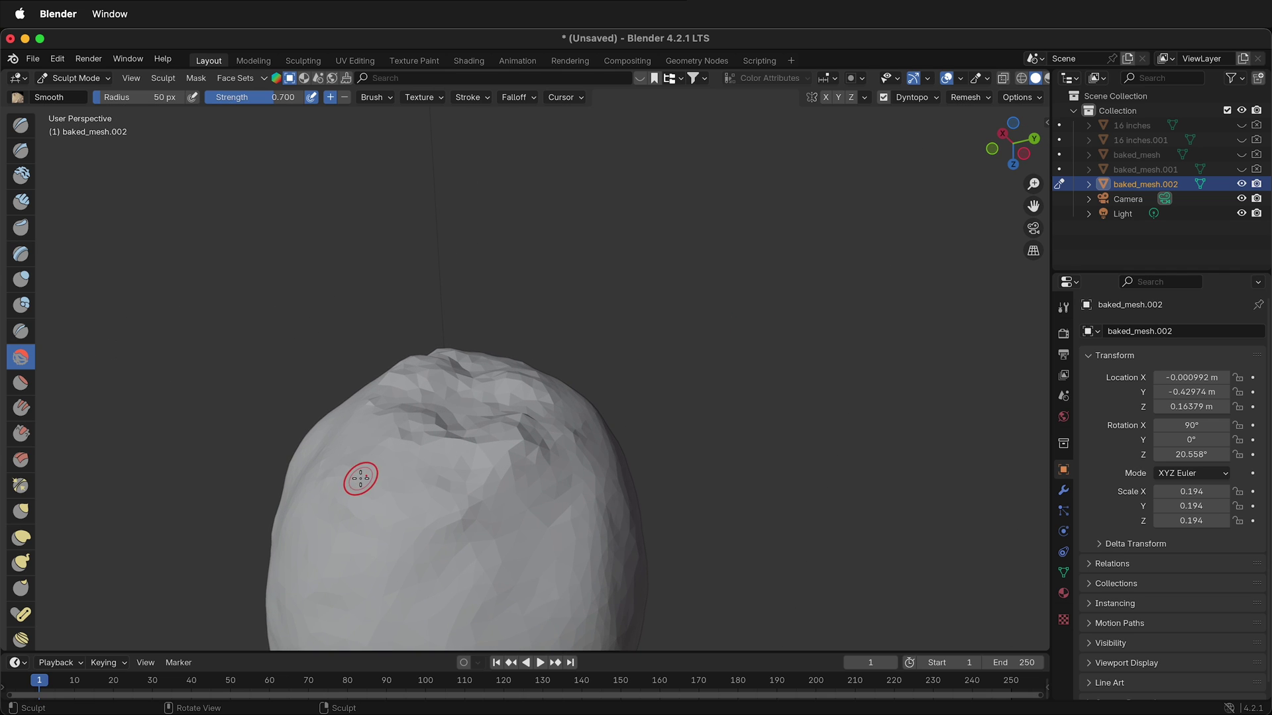
Smooth the ridges and dents across the base cap with the 50 px Smooth brush
middle_drag(357, 477, 455, 497)
mouse_move(454, 497)
mouse_down()
mouse_move(505, 477)
mouse_move(492, 476)
mouse_up()
middle_drag(492, 463, 478, 527)
mouse_move(453, 381)
mouse_down()
mouse_move(491, 400)
mouse_move(437, 397)
mouse_up()
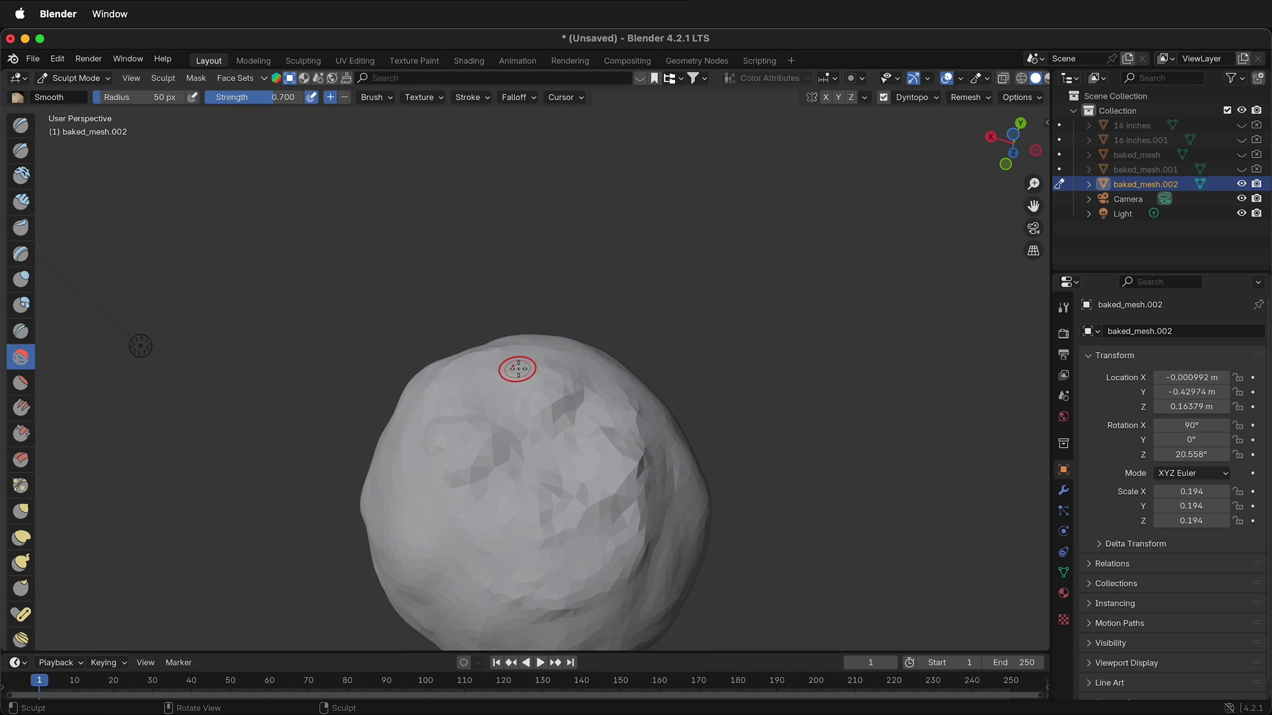
mouse_move(531, 361)
mouse_down()
mouse_move(593, 357)
mouse_move(571, 434)
mouse_up()
drag(549, 463, 524, 485)
middle_drag(524, 485, 628, 413)
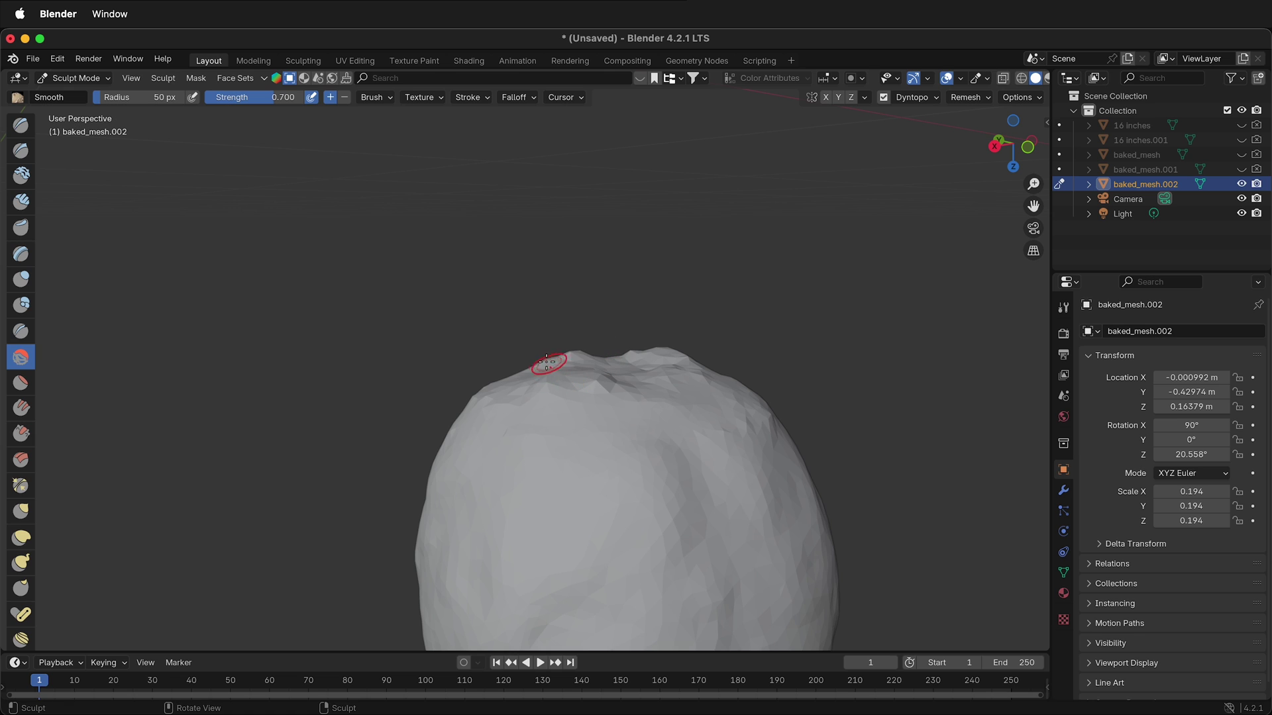
Set the Smooth brush to a 321 px radius and 0.319 strength
scroll(547, 472, down, 5)
mouse_move(547, 473)
middle_down()
mouse_move(590, 398)
mouse_move(445, 398)
mouse_move(431, 424)
mouse_move(449, 435)
middle_up()
scroll(558, 450, up, 4)
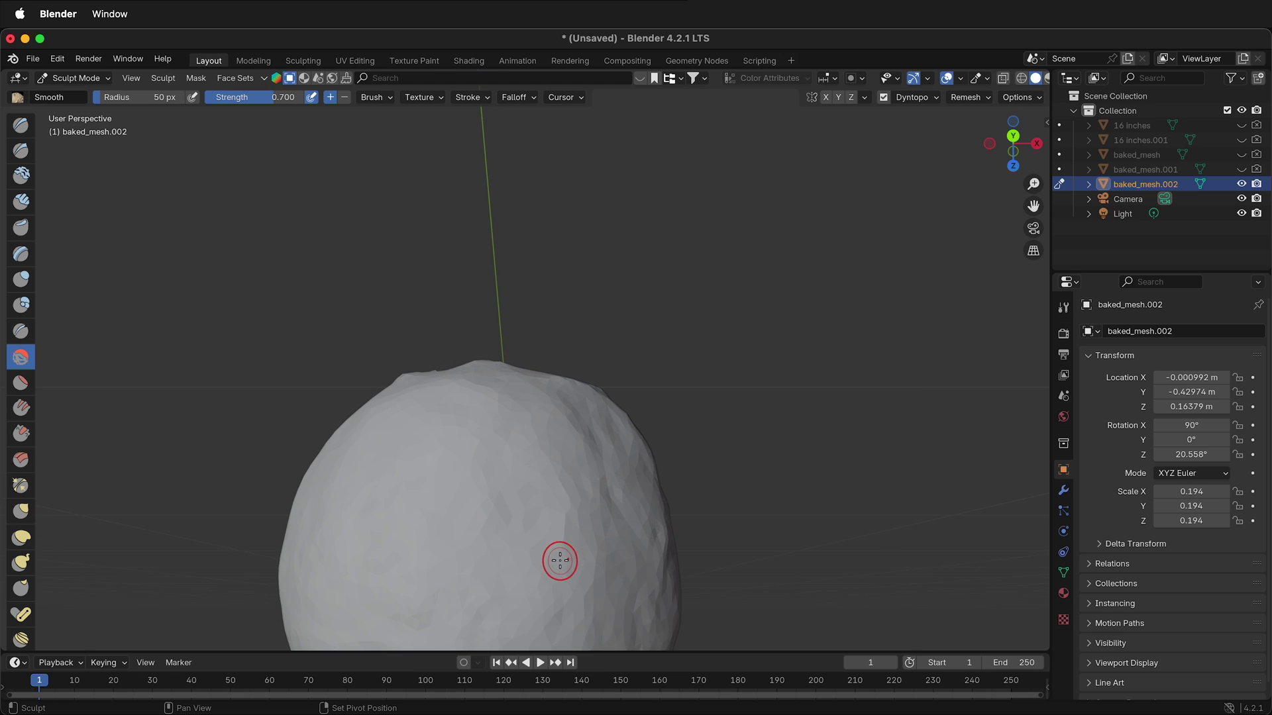
shift+middle_drag(550, 535, 421, 312)
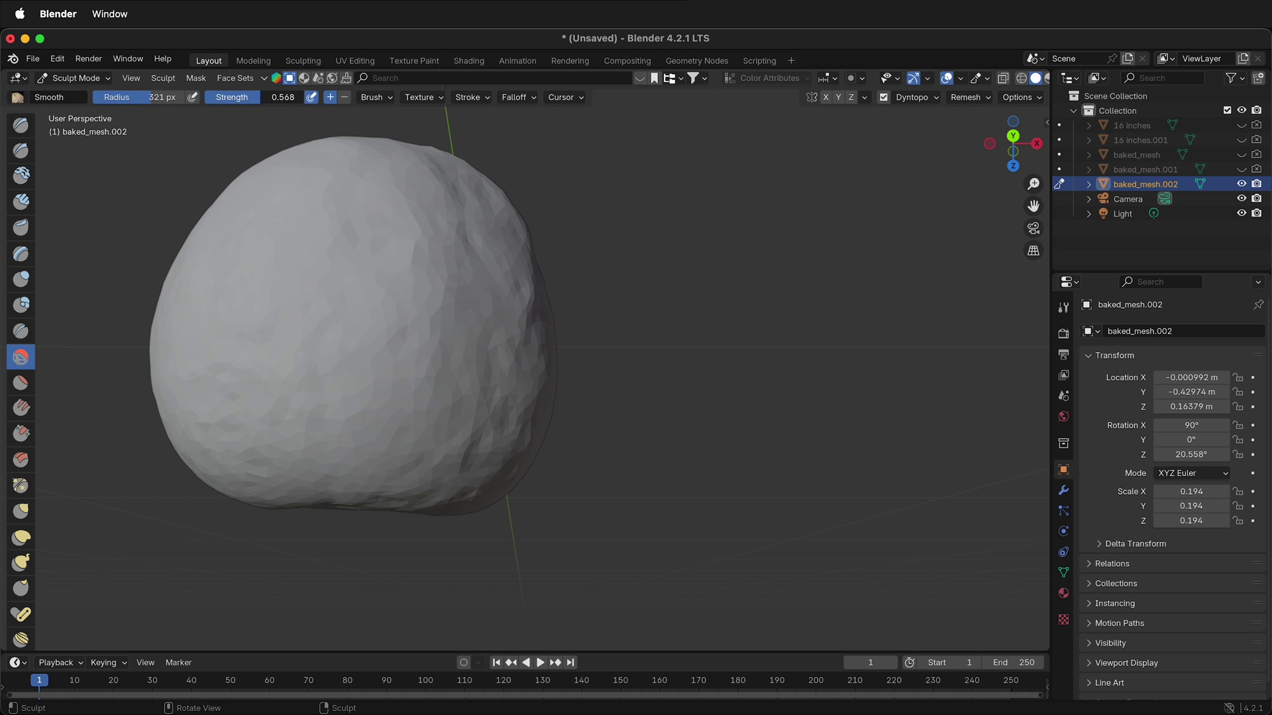
key(shift+f)
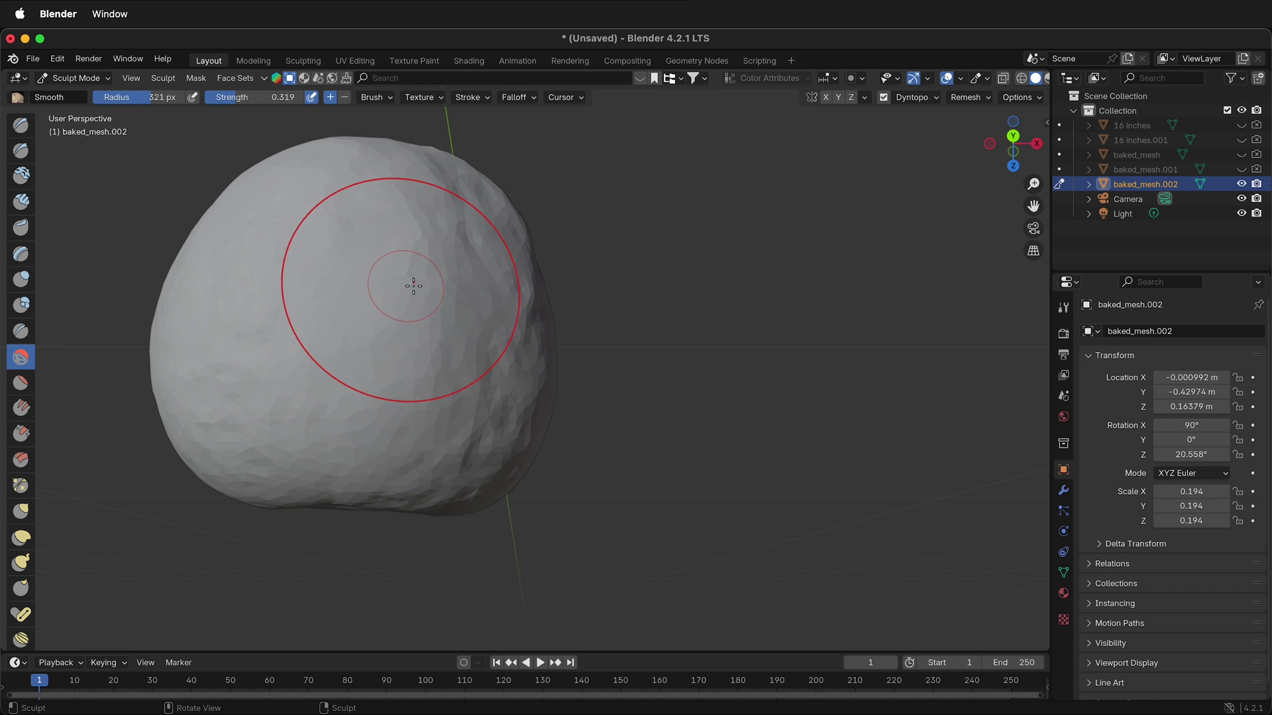
click(413, 286)
Smooth the rough surface on the apple's side with broad strokes of the 321 px Smooth brush
middle_drag(496, 369, 505, 338)
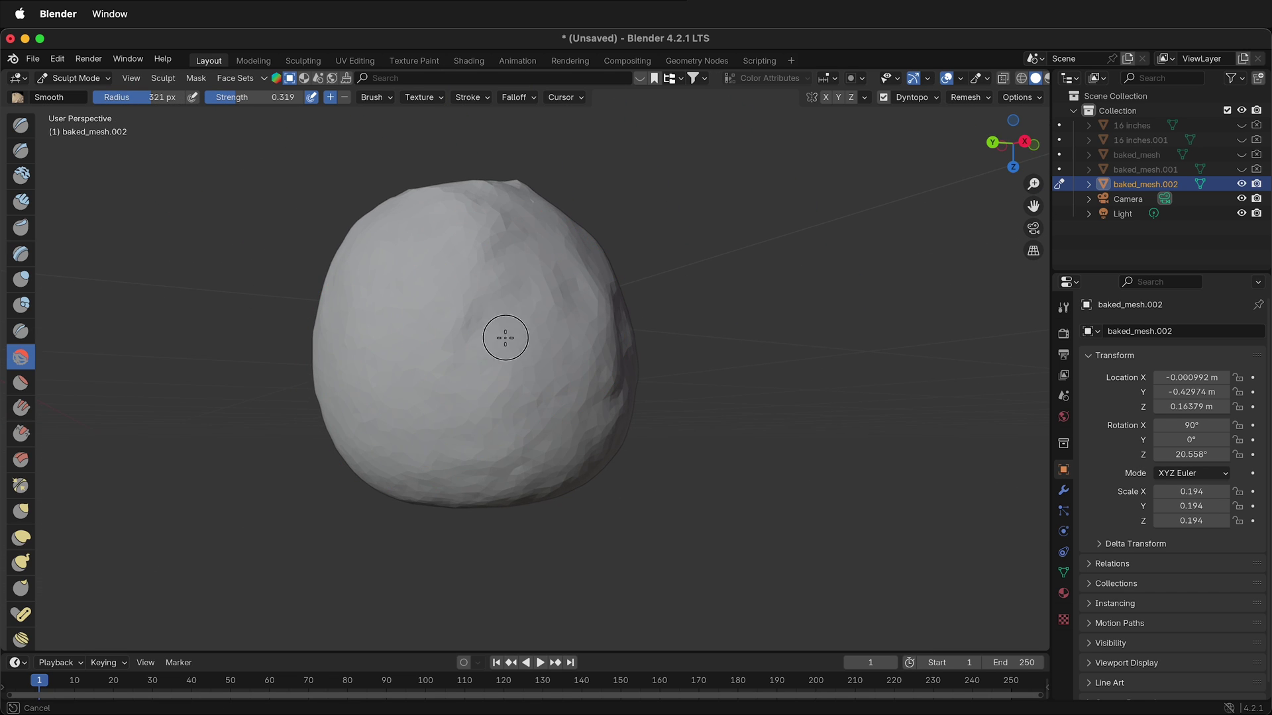
mouse_move(505, 338)
mouse_down()
mouse_move(482, 327)
mouse_move(412, 361)
mouse_up()
drag(486, 397, 485, 427)
scroll(501, 408, up, 1)
mouse_move(502, 408)
middle_down()
mouse_move(483, 429)
mouse_move(647, 375)
middle_up()
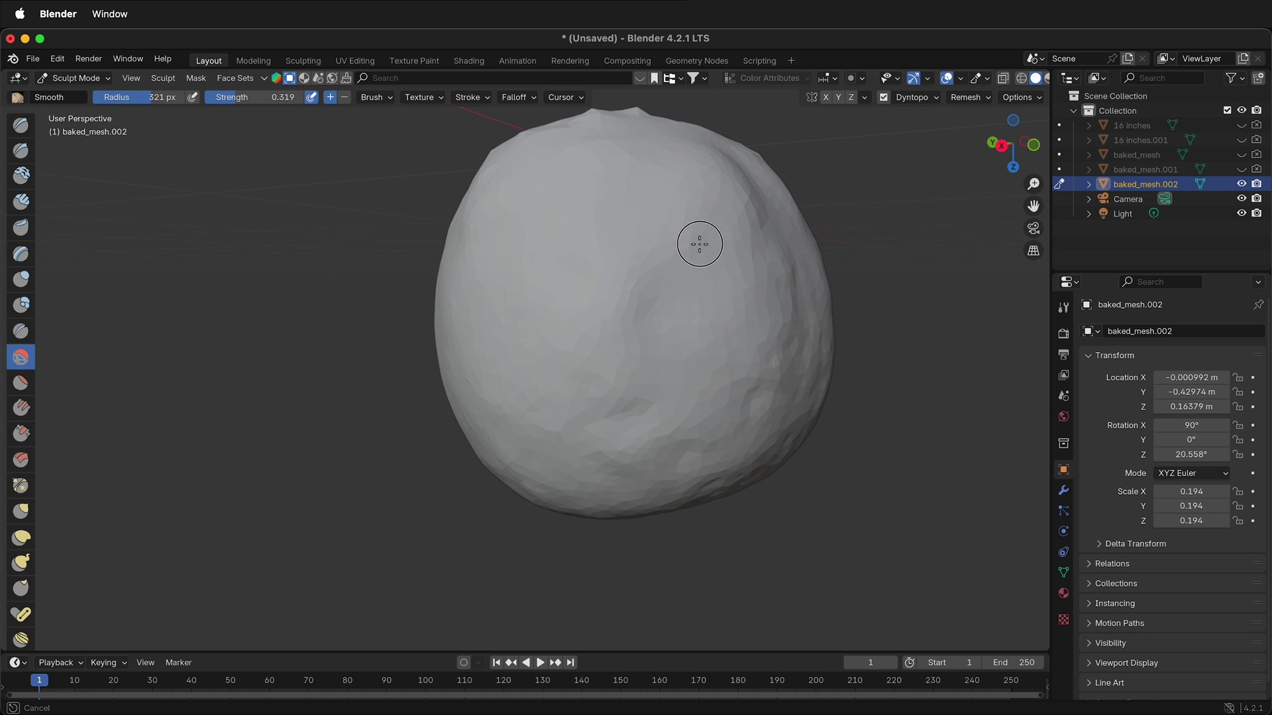
drag(619, 431, 637, 417)
Continue the broad Smooth strokes around the apple's next side, from the cap edge towards the stem end
middle_drag(795, 365, 657, 405)
scroll(723, 388, down, 3)
mouse_move(676, 351)
mouse_down()
mouse_move(677, 311)
mouse_move(642, 360)
mouse_move(614, 453)
mouse_move(640, 435)
mouse_up()
middle_drag(761, 420, 666, 379)
drag(646, 337, 670, 328)
drag(517, 462, 523, 456)
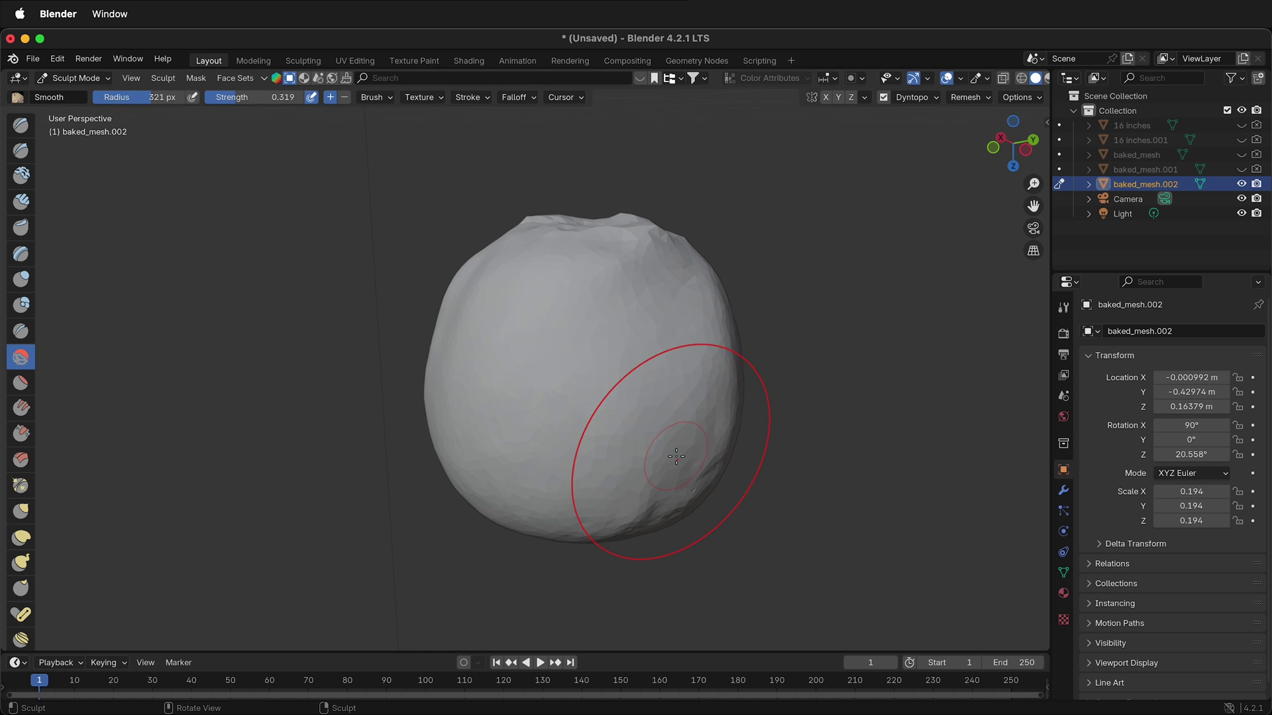
Smooth the remaining bumpy sides of the apple with the large brush and inspect it from all around
middle_drag(670, 454, 583, 421)
drag(513, 318, 516, 281)
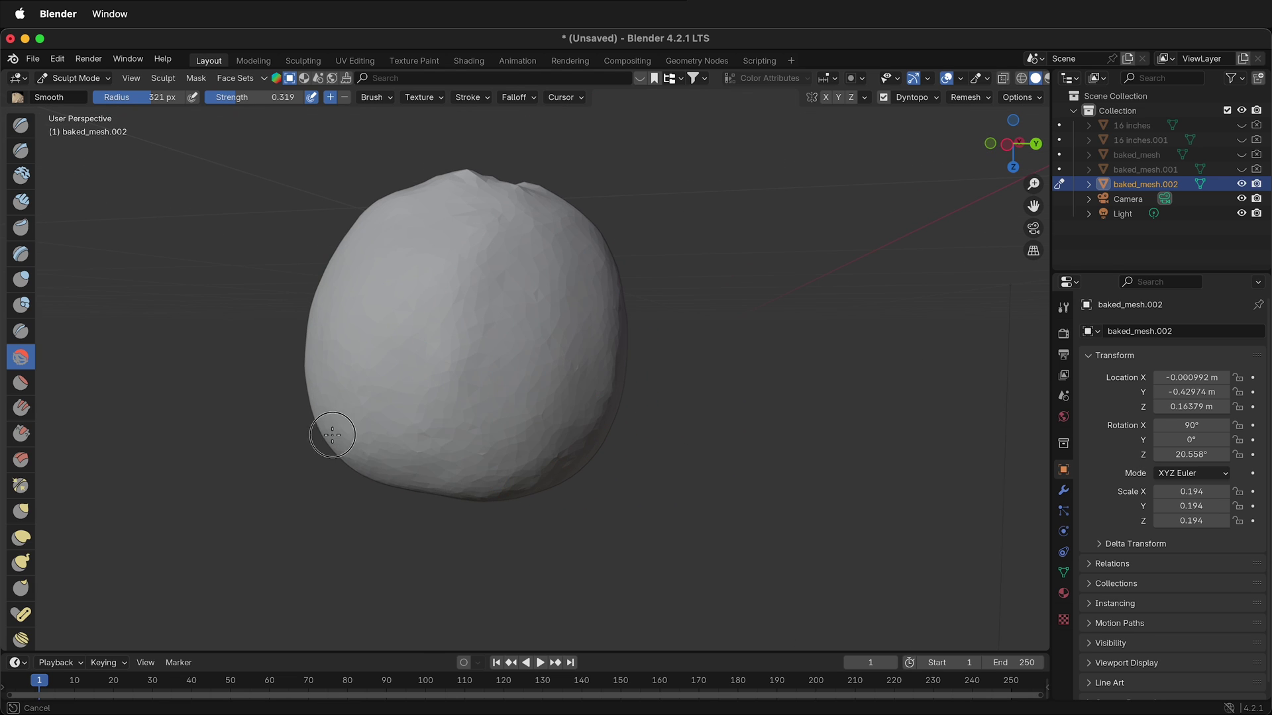
drag(332, 434, 464, 424)
middle_drag(557, 341, 385, 321)
drag(379, 321, 477, 326)
middle_drag(689, 279, 561, 259)
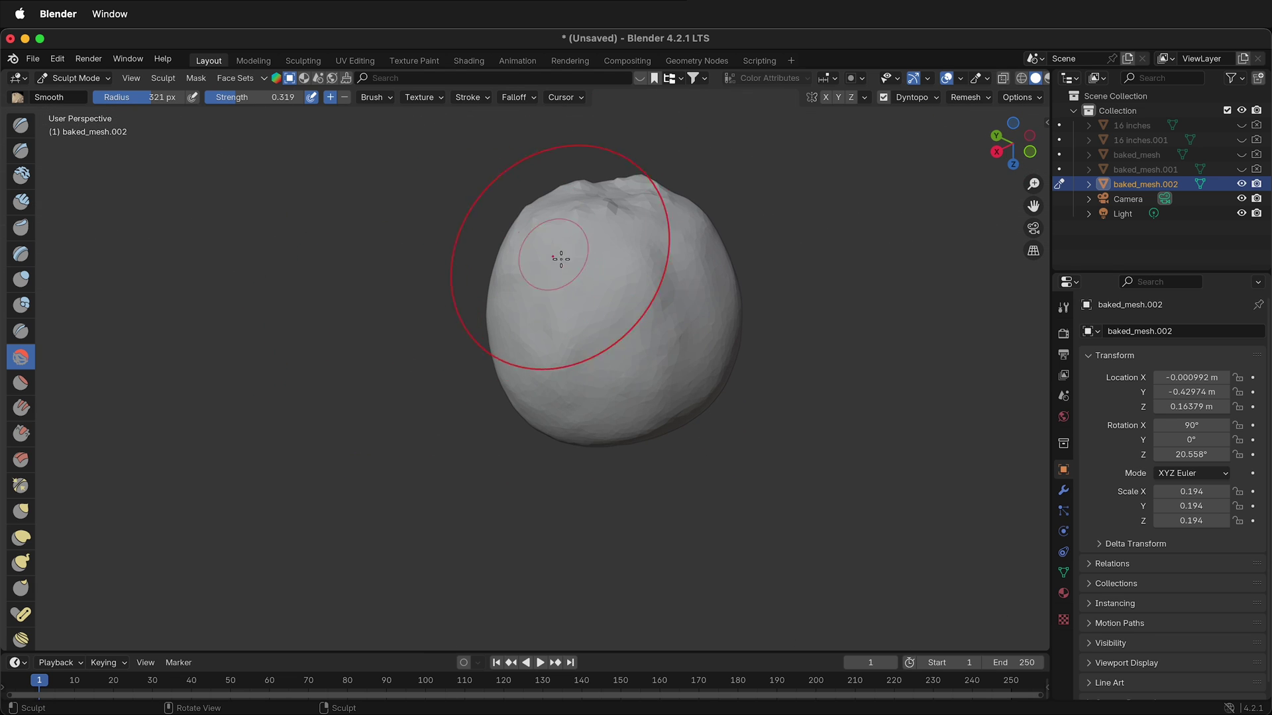
middle_drag(565, 397, 686, 378)
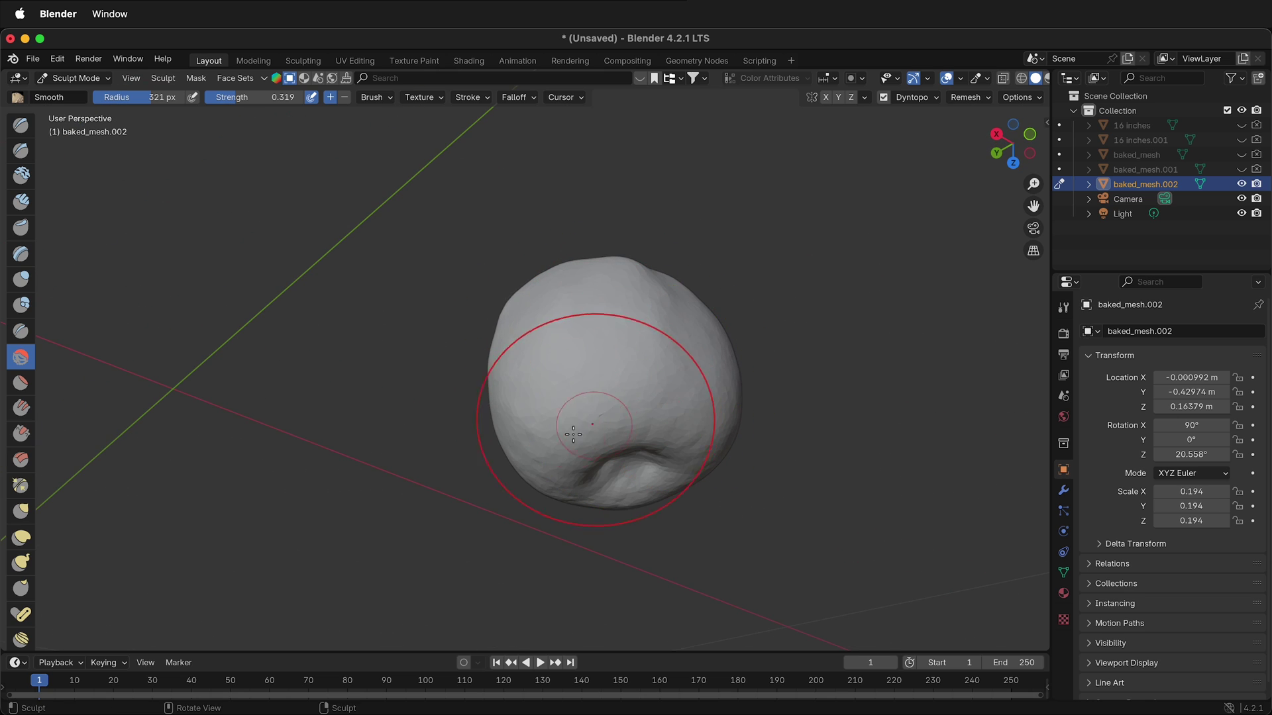
middle_drag(573, 434, 690, 444)
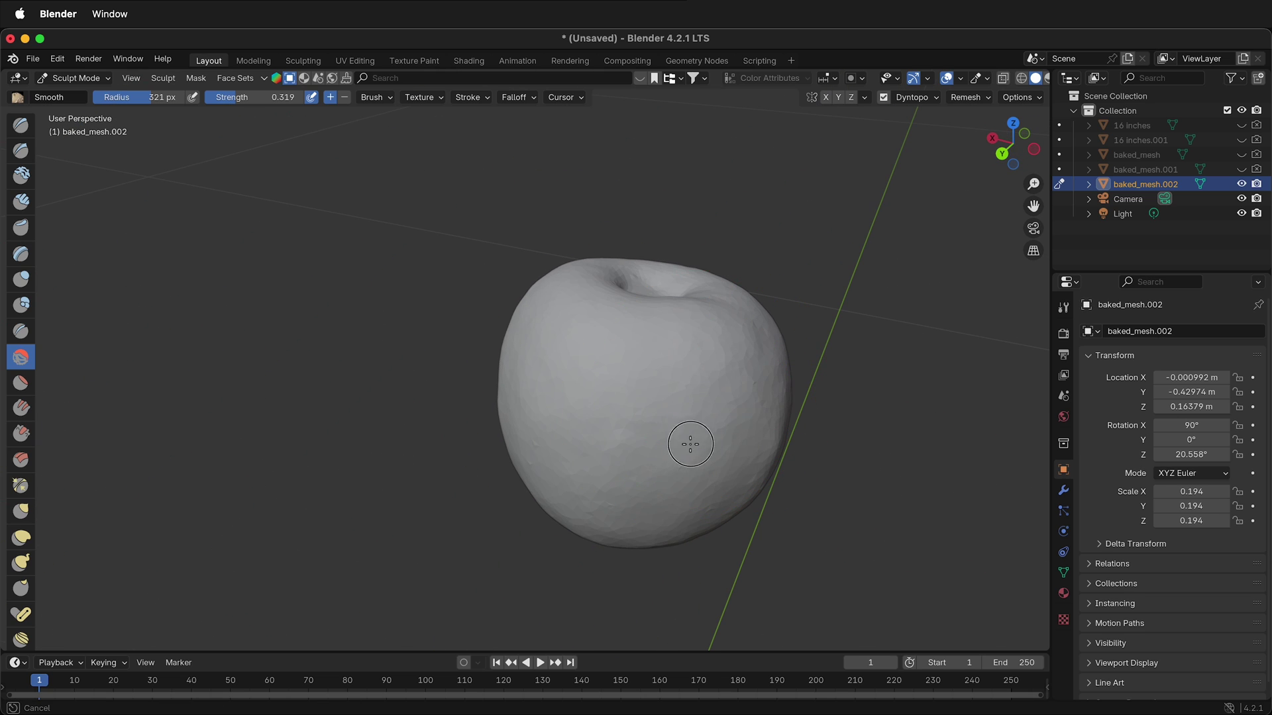